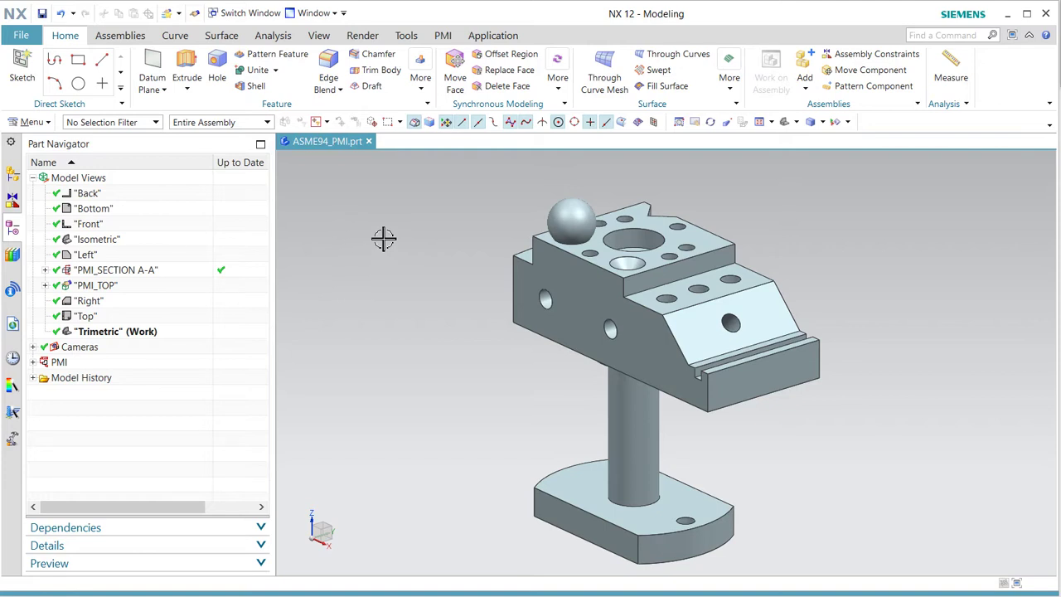
# Review the part's PMI_SECTION A-A and PMI_TOP model views, ending in the Trimetric view.
pyautogui.click(116, 271)
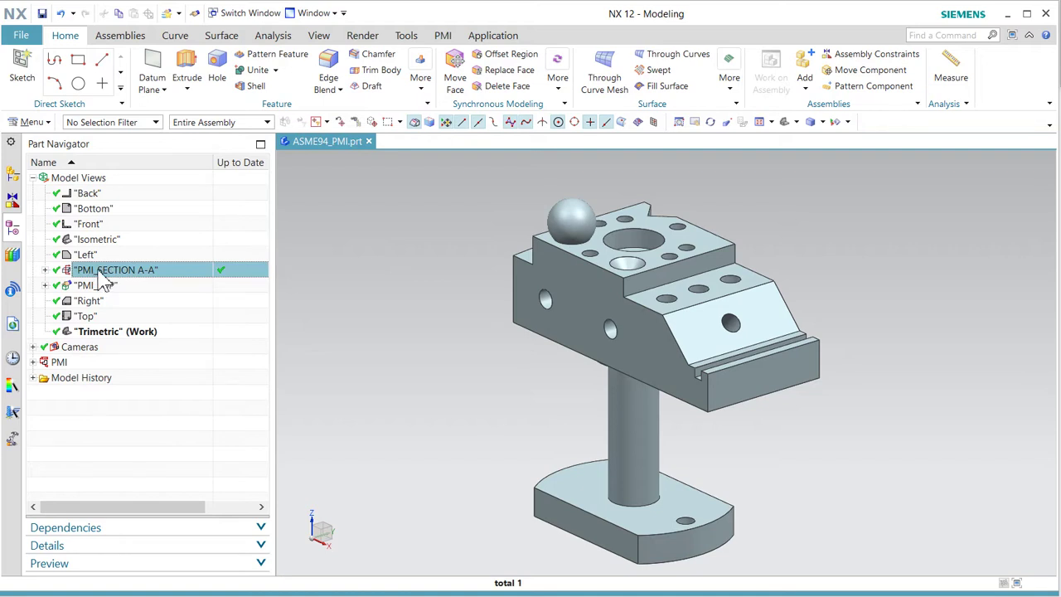
pyautogui.doubleClick(100, 274)
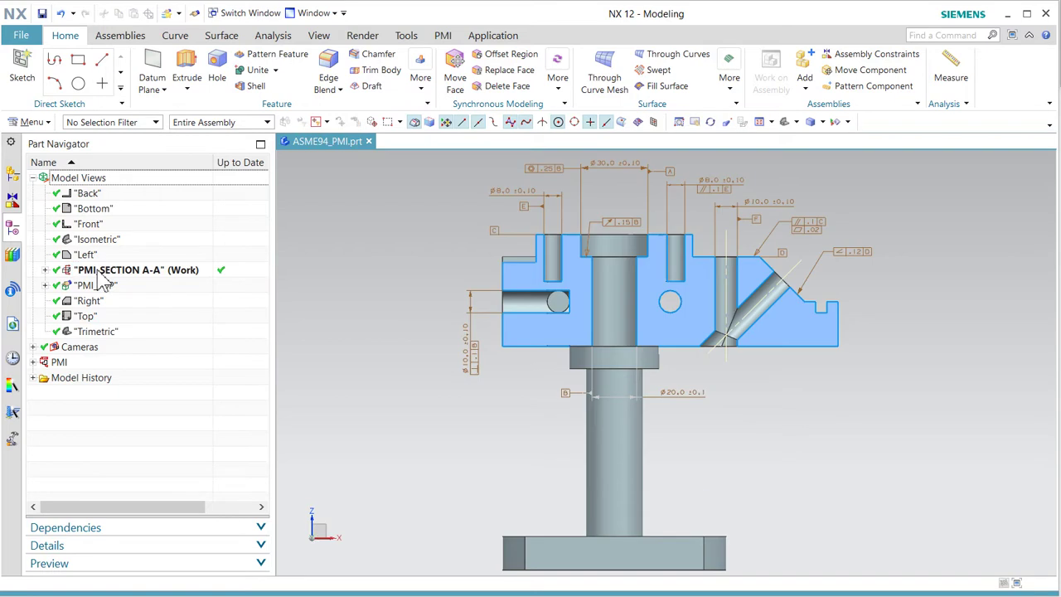
pyautogui.doubleClick(99, 285)
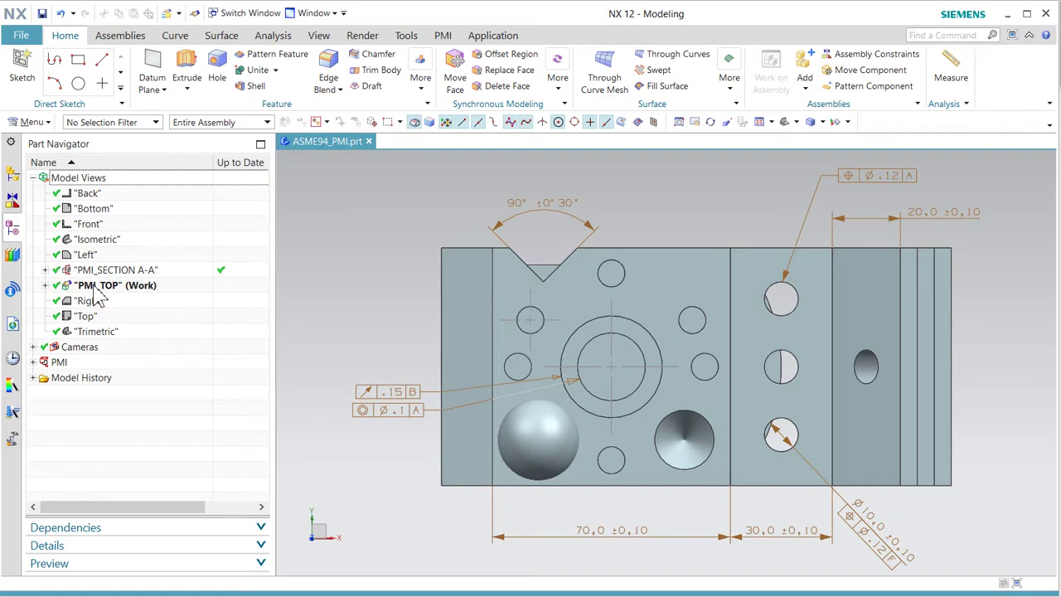
pyautogui.doubleClick(95, 332)
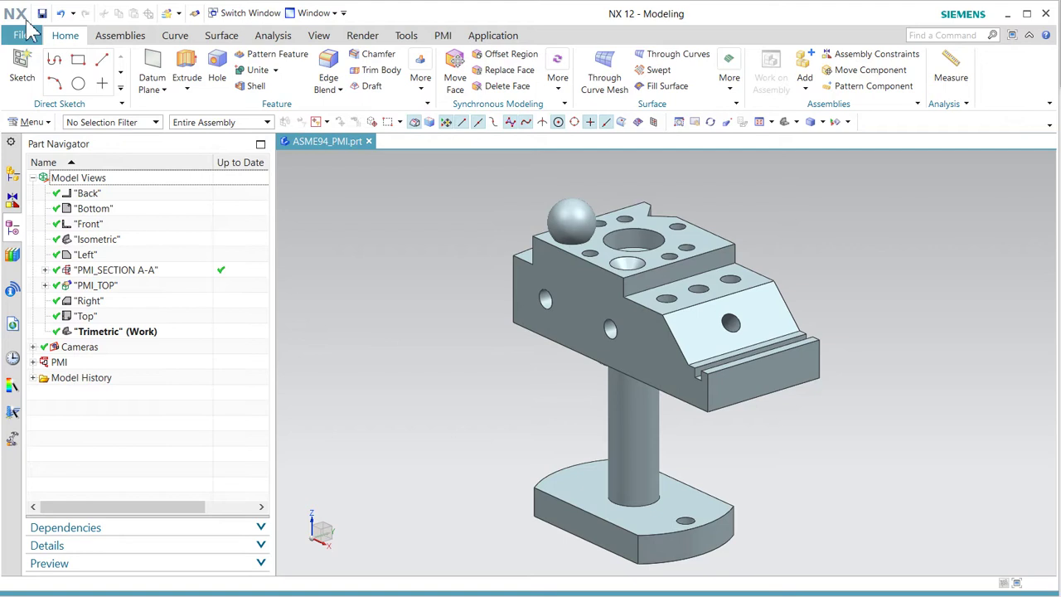
# Create an inspection setup referencing ASME94_PMI from the Sheffield RL50 TC CMM template and expand its CMM_INSPECTION_PROGRAM group.
pyautogui.click(23, 36)
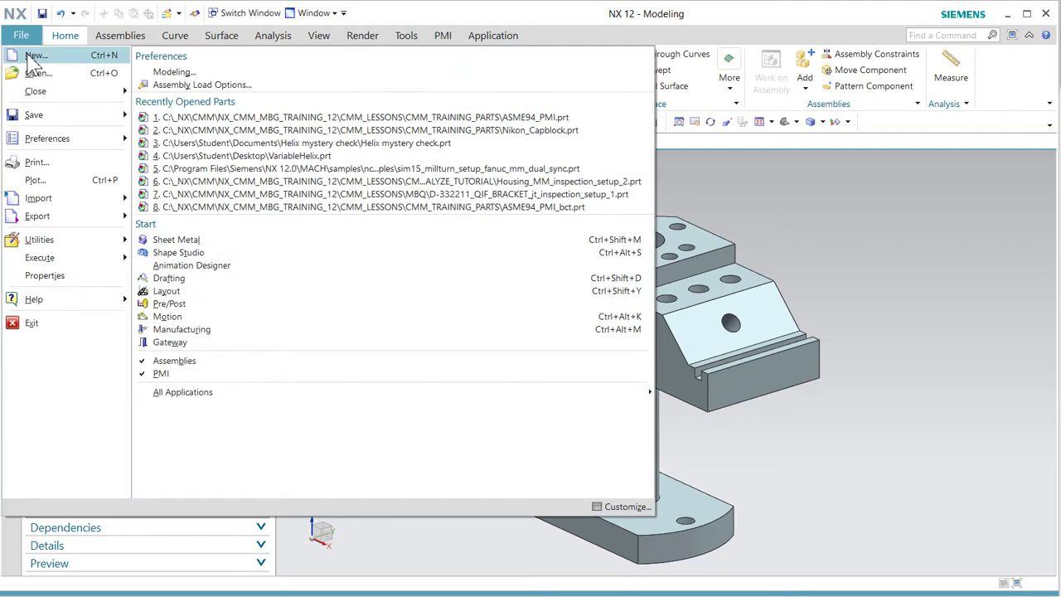
pyautogui.click(33, 56)
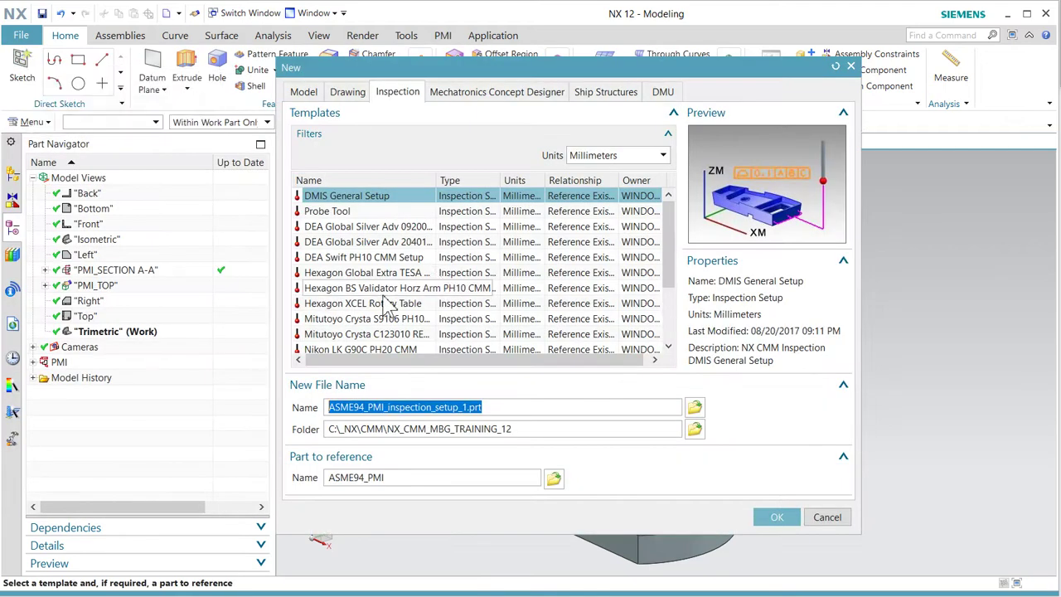
pyautogui.click(383, 288)
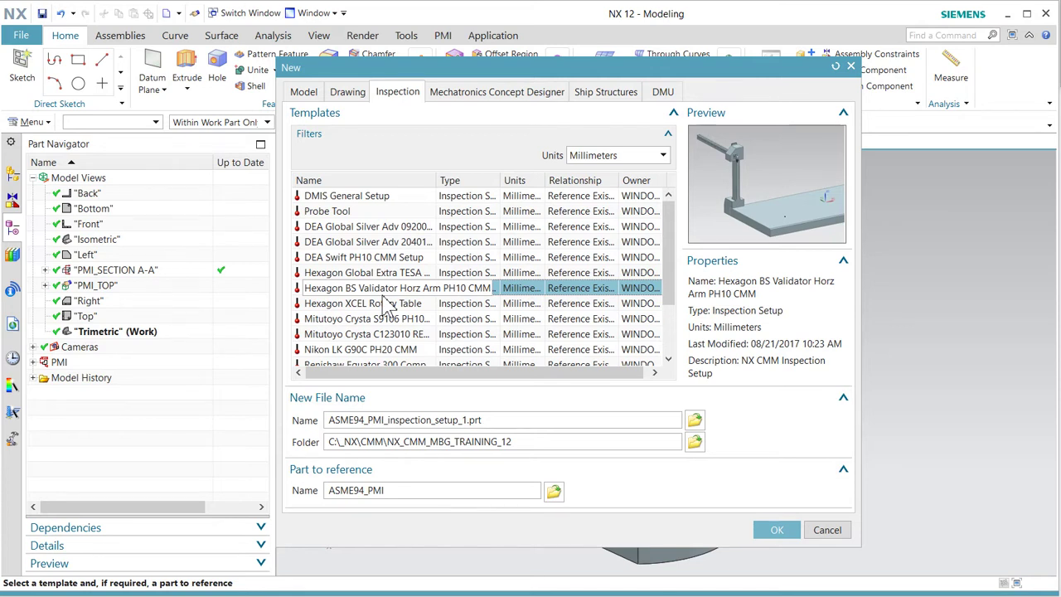
pyautogui.scroll(-3, 389, 306)
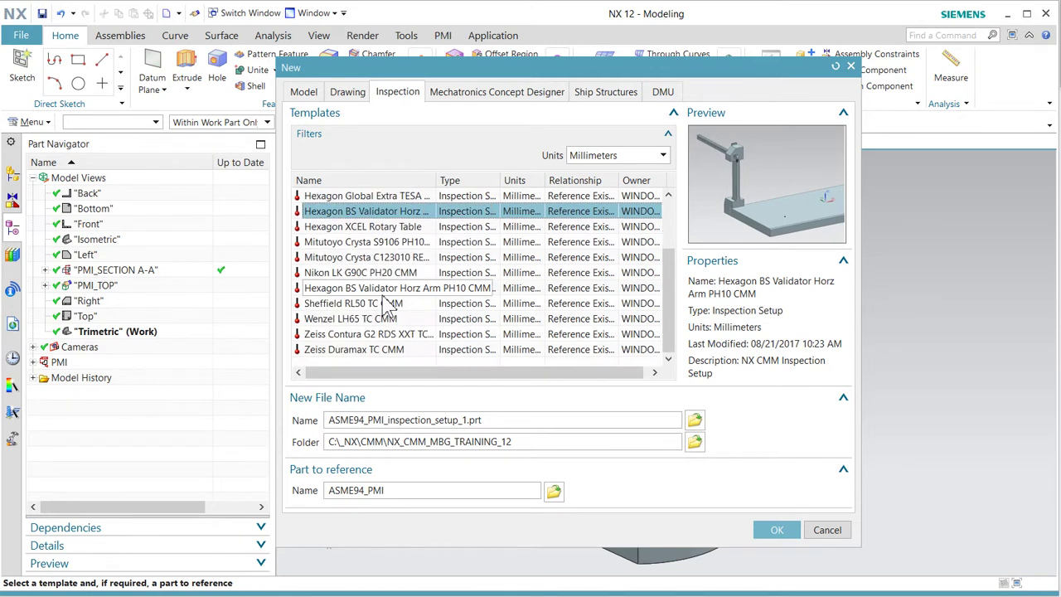
pyautogui.click(359, 305)
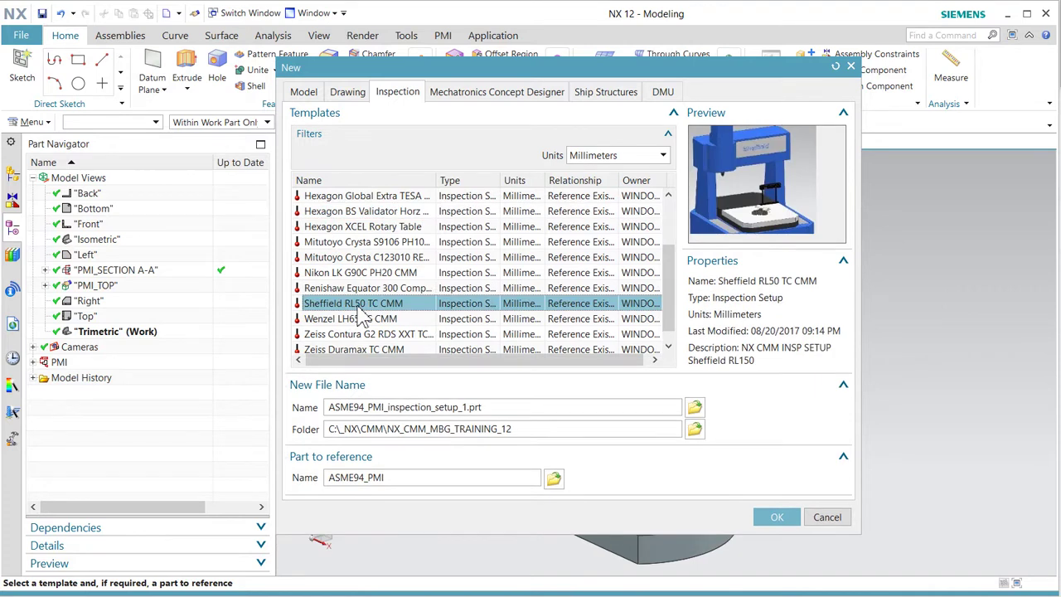
pyautogui.scroll(-1, 361, 311)
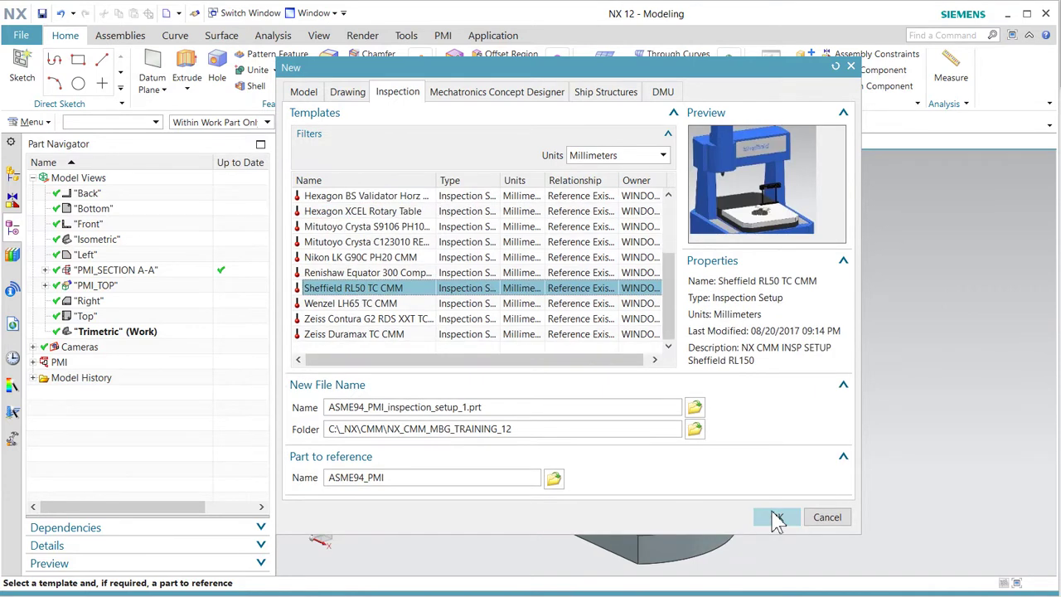
pyautogui.click(778, 518)
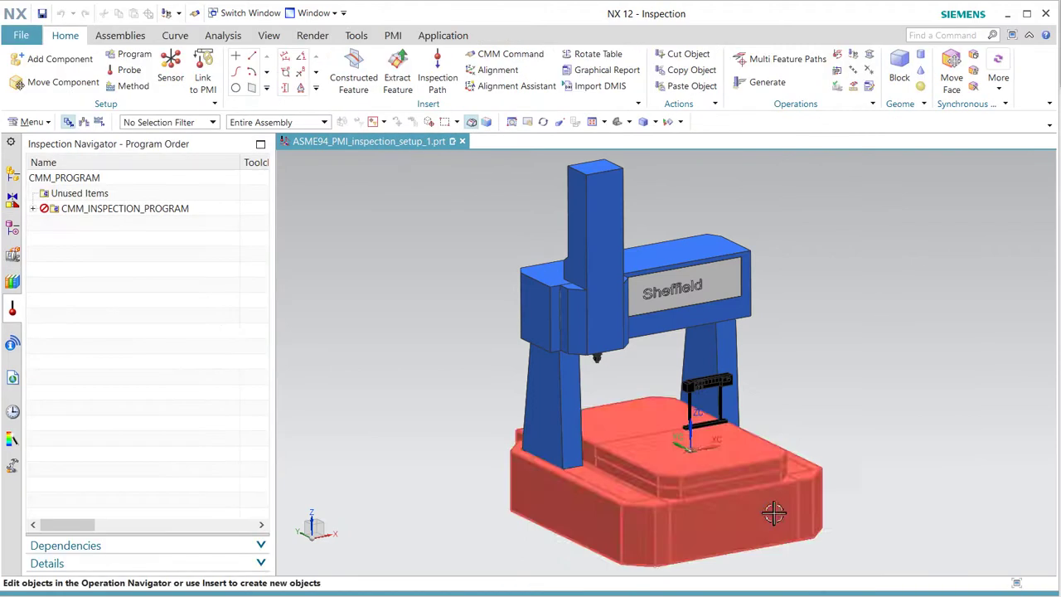
pyautogui.click(33, 209)
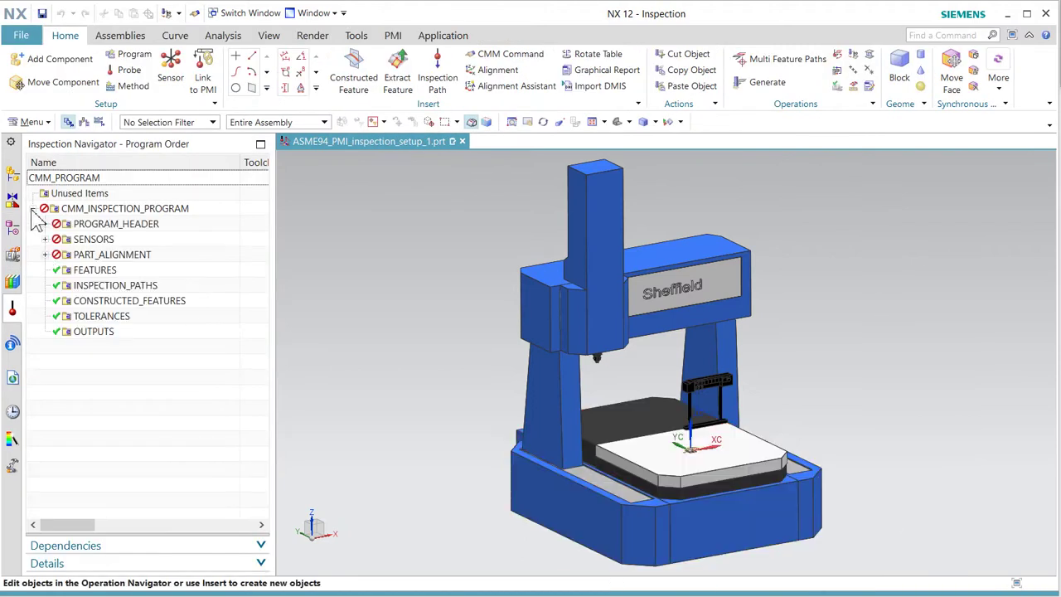
# Move the ASME94_PMI component 150 mm upward along Z so it stands on the CMM table.
pyautogui.click(12, 174)
pyautogui.click(98, 208)
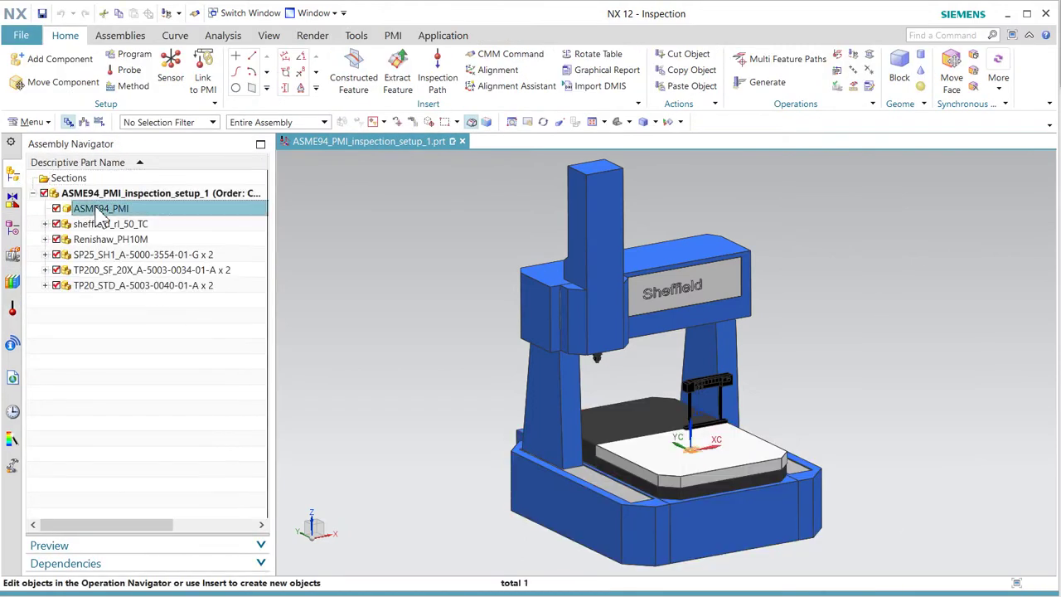
pyautogui.click(63, 81)
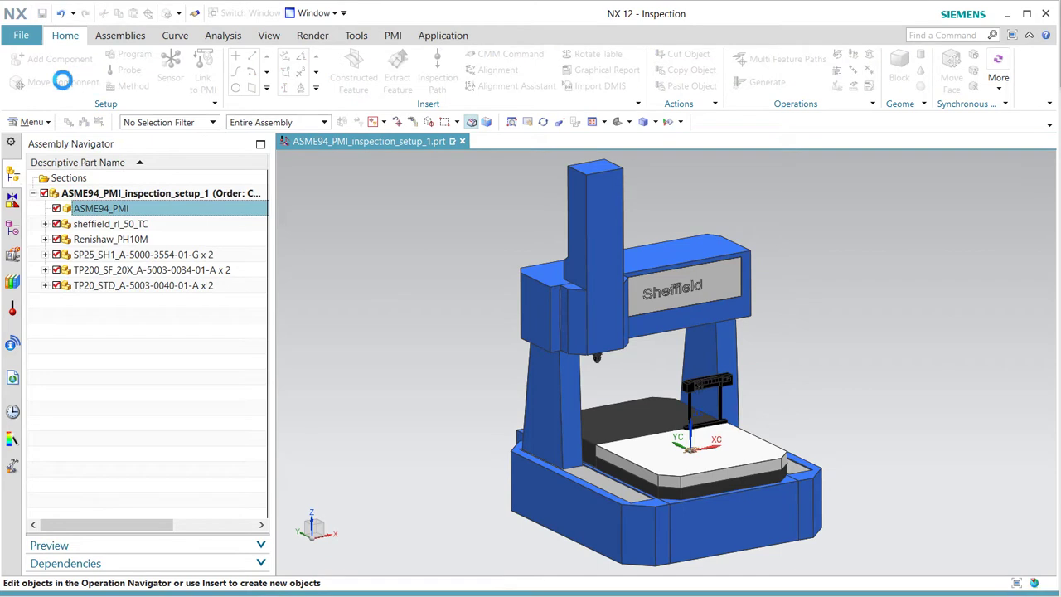
pyautogui.click(699, 398)
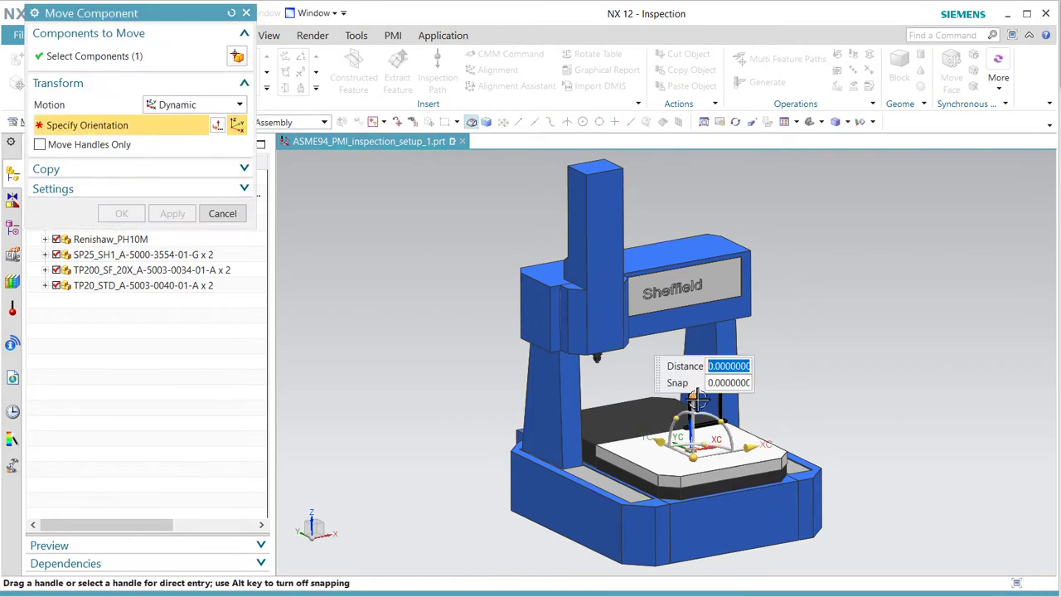
pyautogui.write('150')
pyautogui.press('Return')
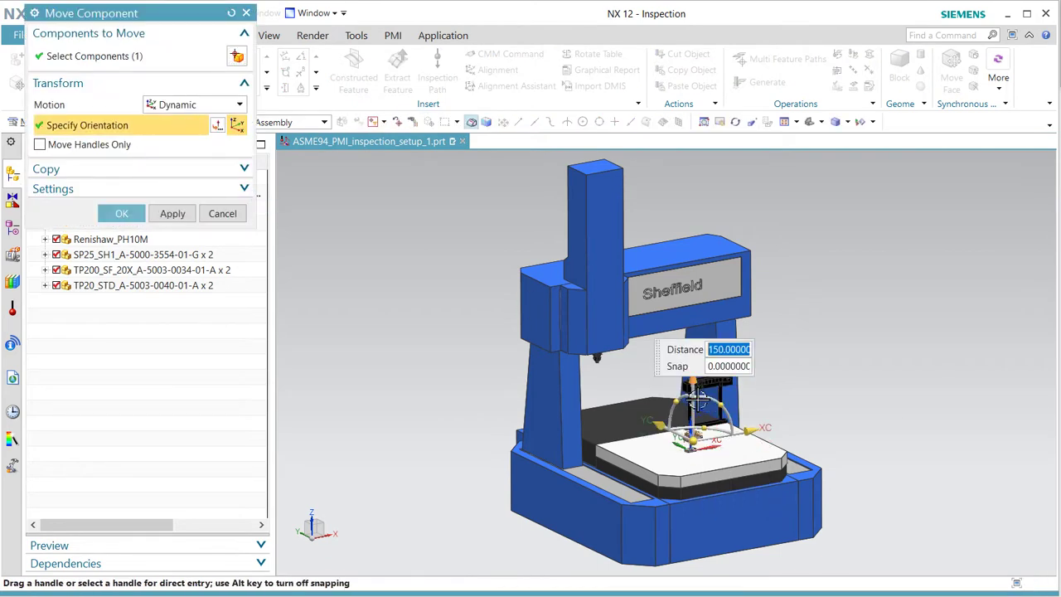
pyautogui.click(121, 214)
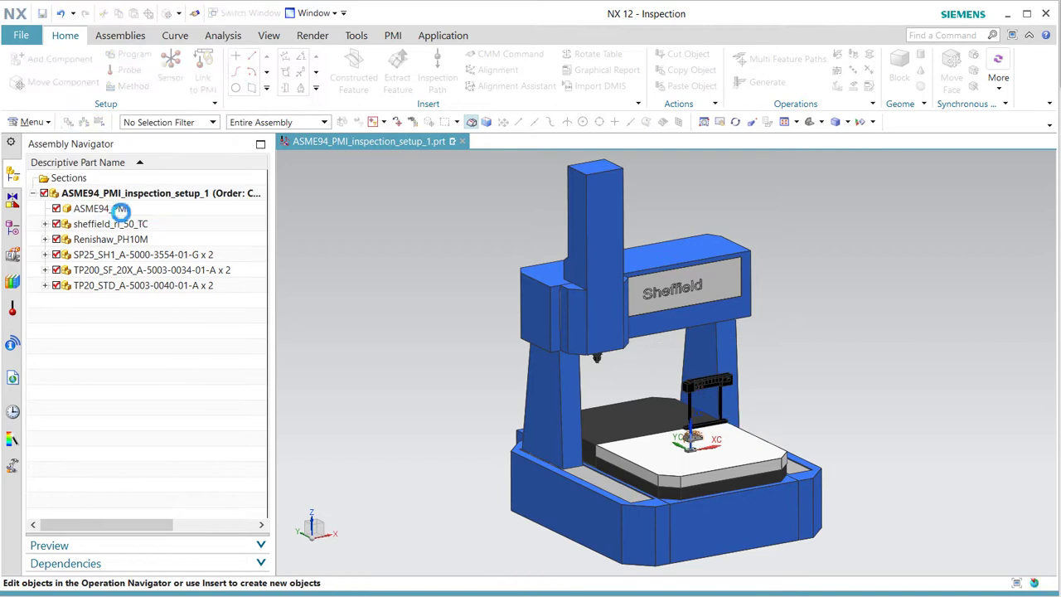
pyautogui.scroll(5, 679, 489)
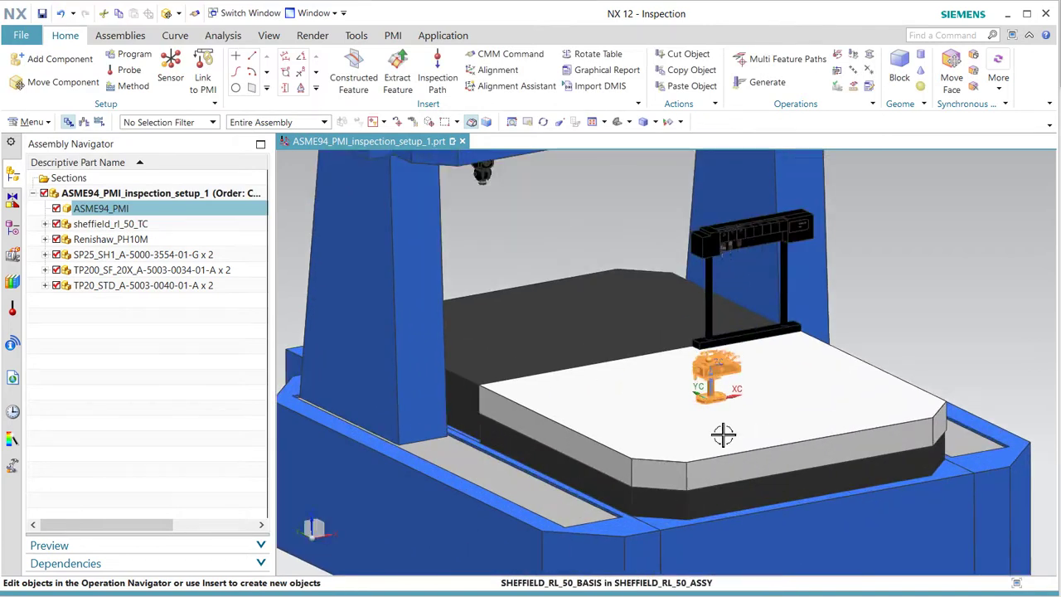
pyautogui.scroll(3, 911, 326)
pyautogui.scroll(3, 615, 391)
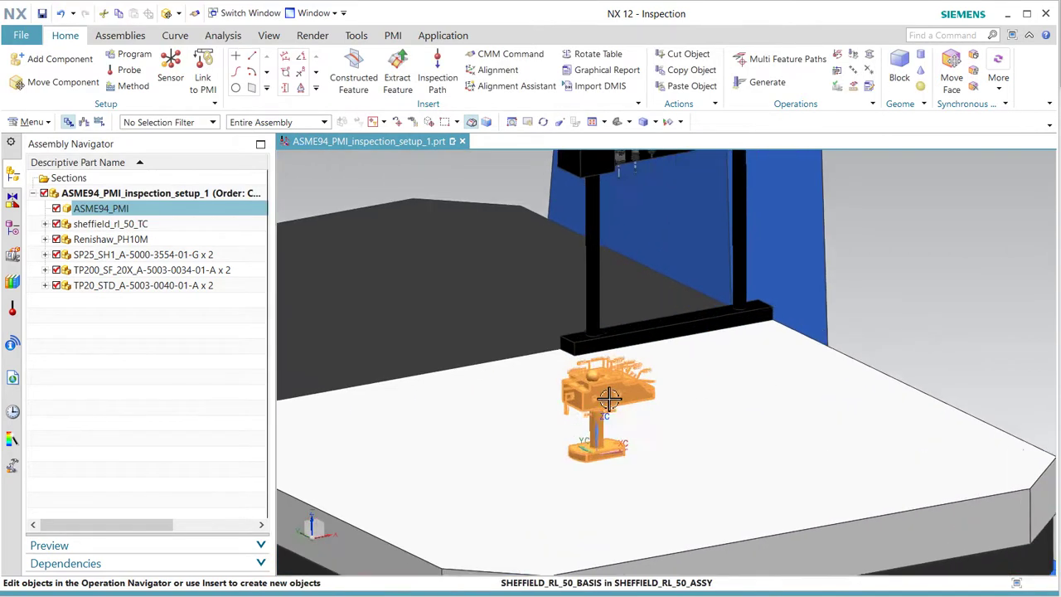
pyautogui.press('Escape')
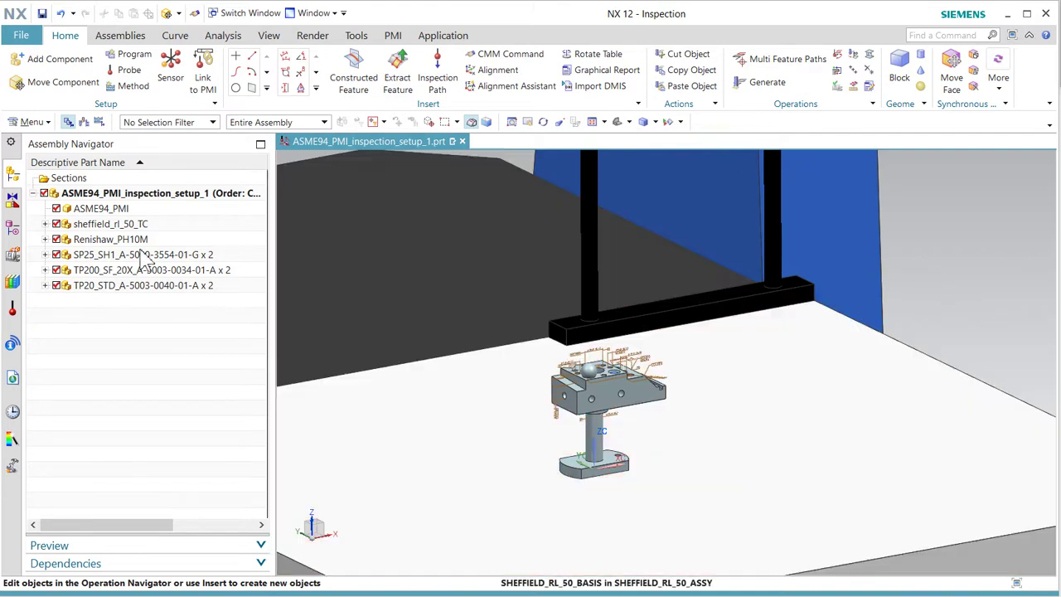
# Expand the setup's list of model views to check which one is the work view.
pyautogui.click(13, 230)
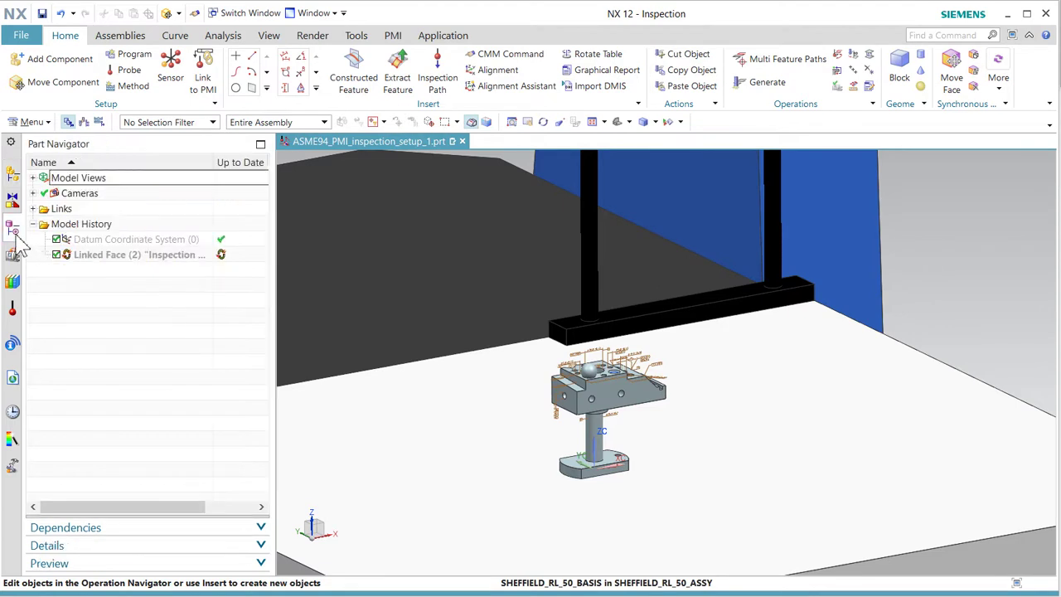
pyautogui.click(33, 178)
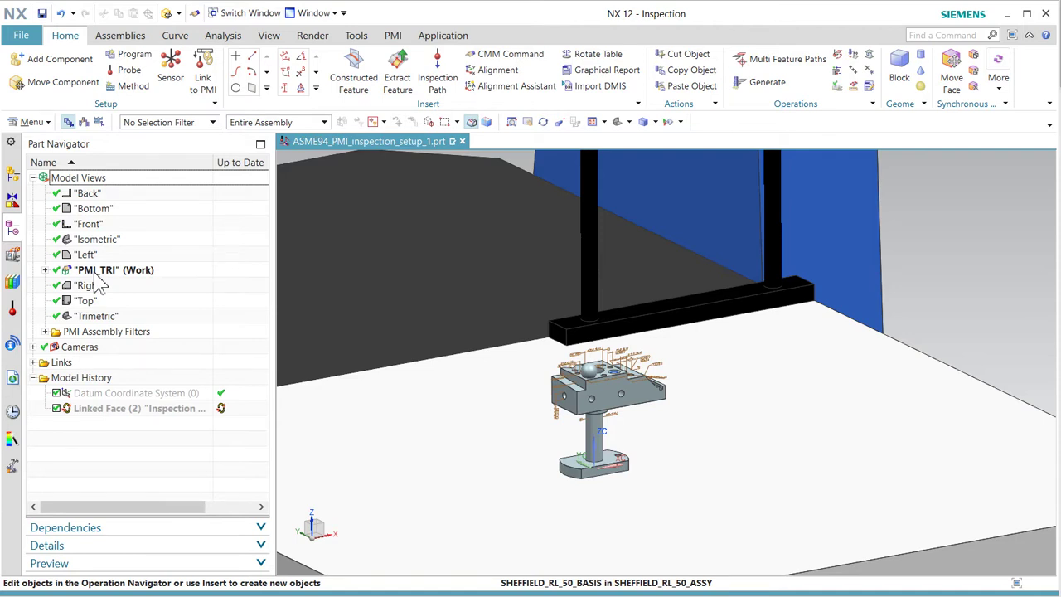
# Redefine TEACH_PT in PART_ALIGNMENT at the block's top corner beside the V-notch, using the top face as projection face.
pyautogui.click(13, 320)
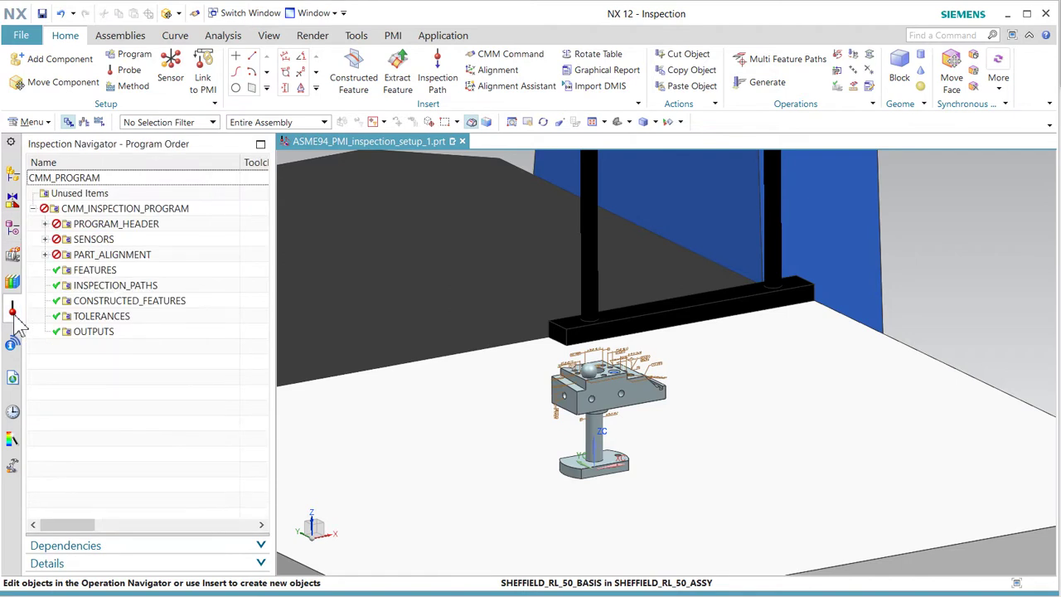
pyautogui.click(45, 255)
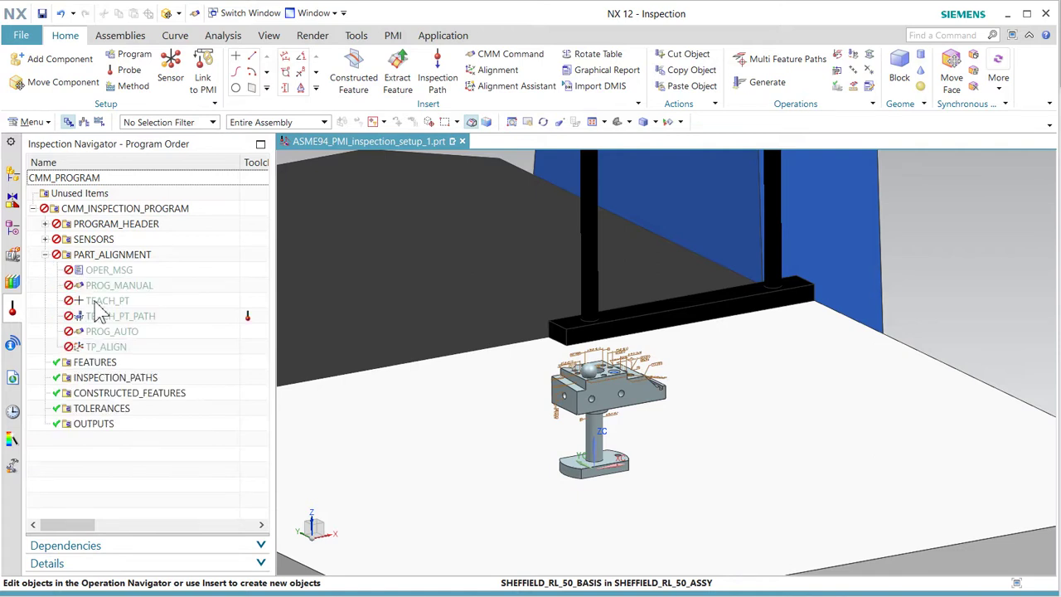
pyautogui.doubleClick(98, 301)
pyautogui.click(239, 55)
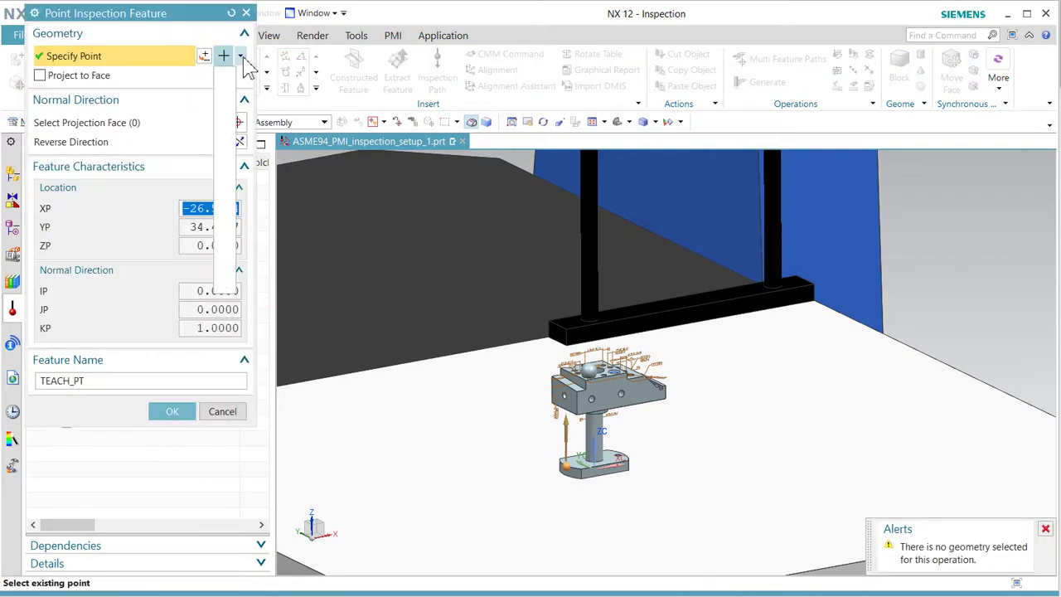
pyautogui.click(225, 77)
pyautogui.scroll(5, 557, 367)
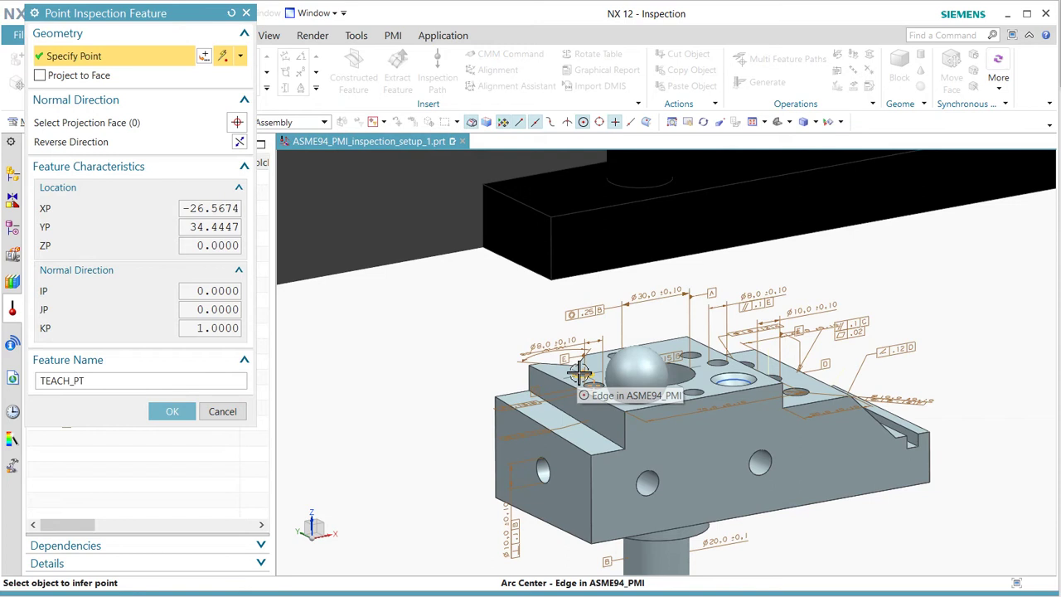
pyautogui.click(529, 364)
pyautogui.click(538, 370)
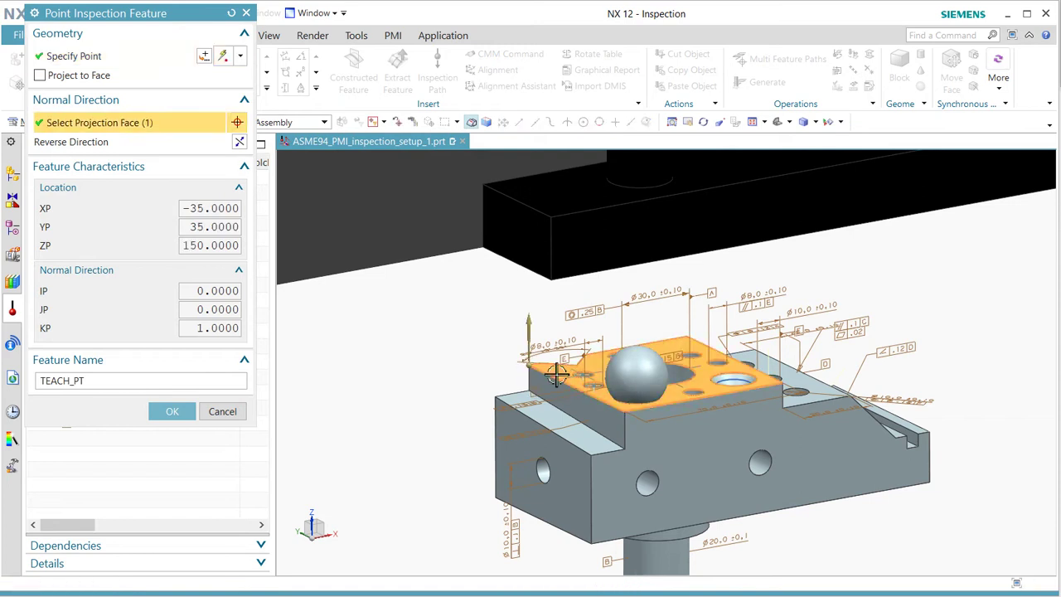
pyautogui.click(173, 413)
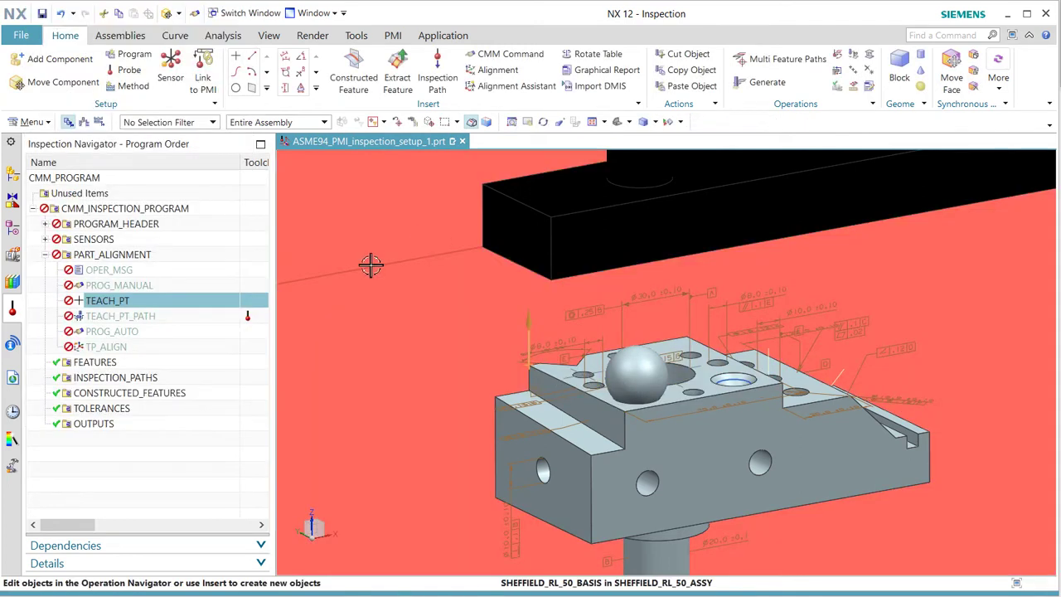
# Link the PMI of the ASME94_PMI component to the inspection program with Create Paths Yes, Tool Auto and Tip Type Any.
pyautogui.scroll(-3, 422, 243)
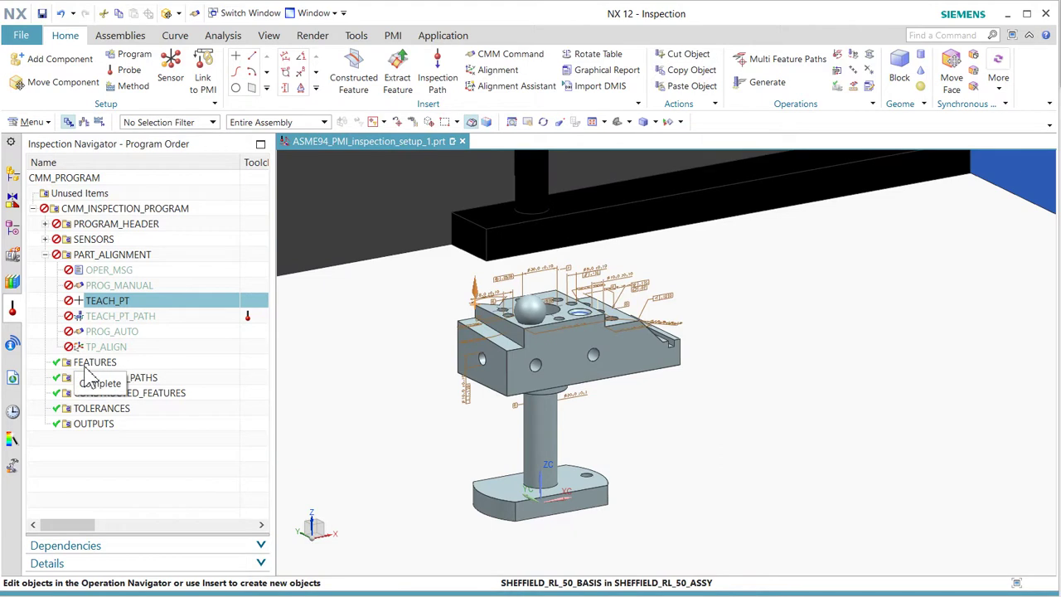
pyautogui.click(207, 89)
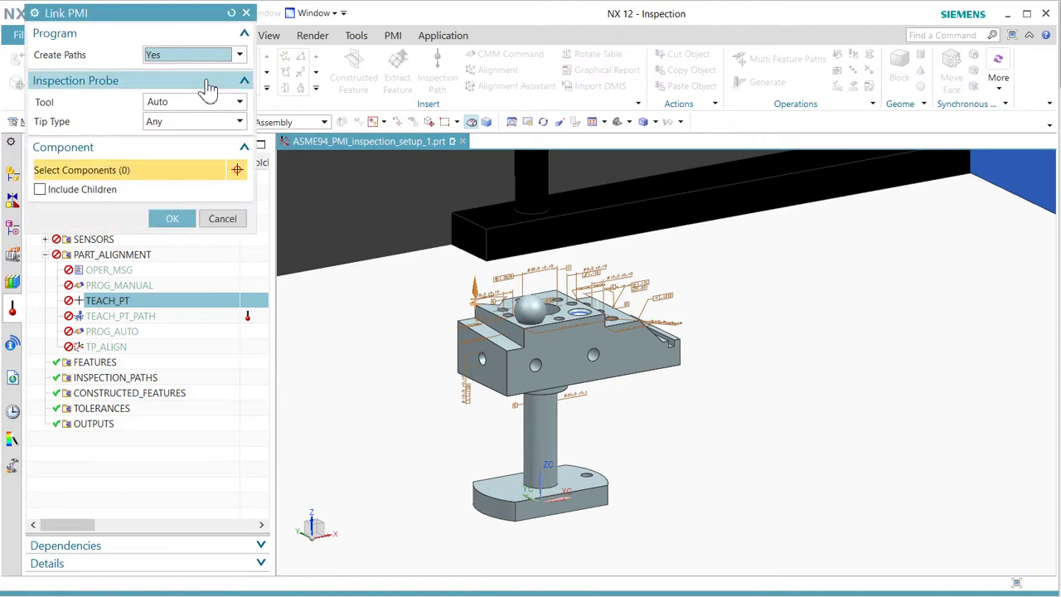
pyautogui.click(524, 329)
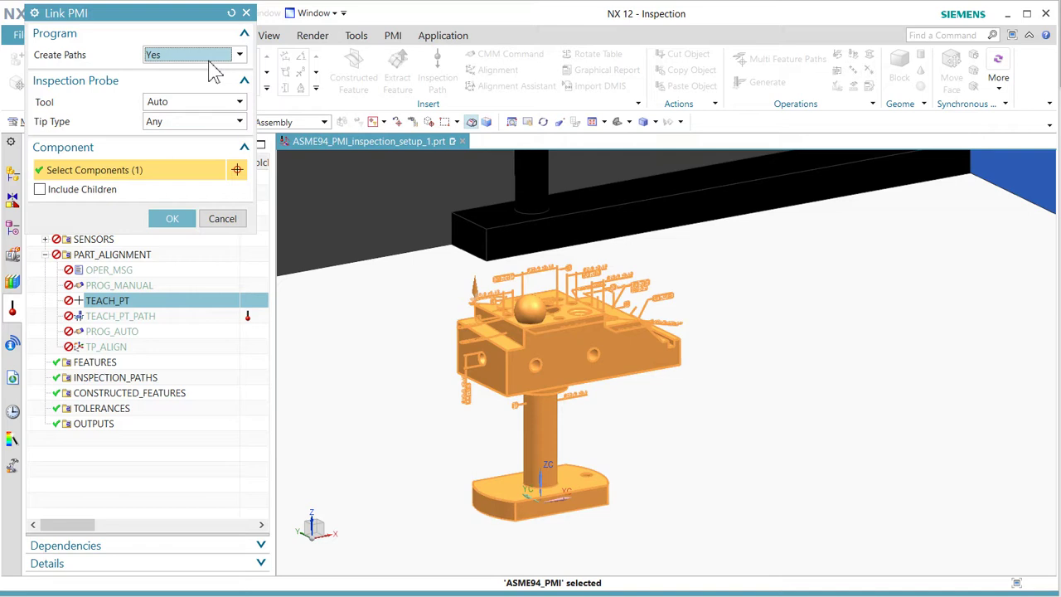
pyautogui.click(239, 103)
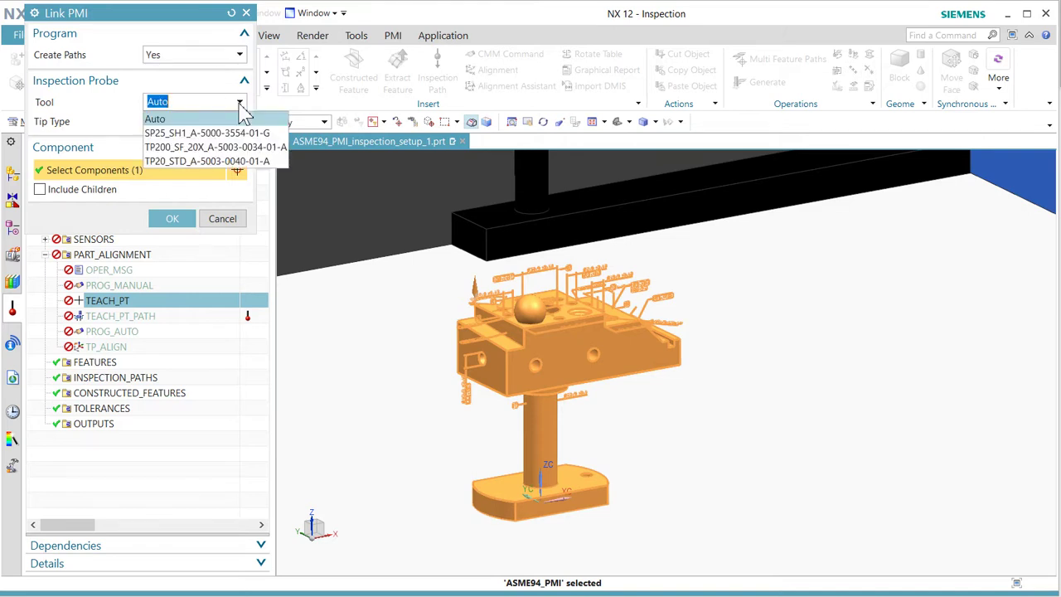
pyautogui.click(239, 105)
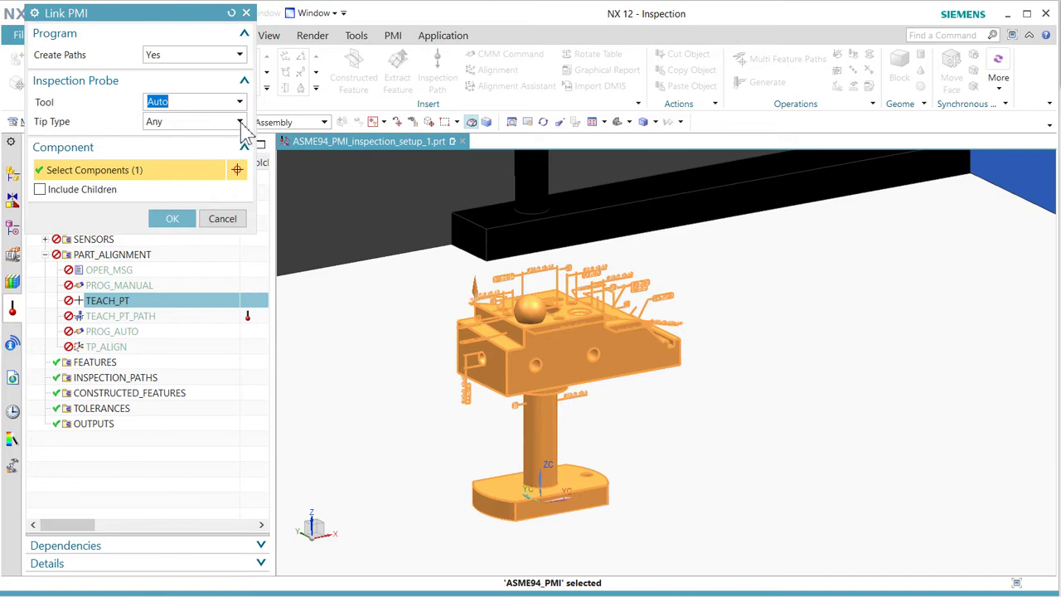
pyautogui.click(240, 122)
pyautogui.click(242, 127)
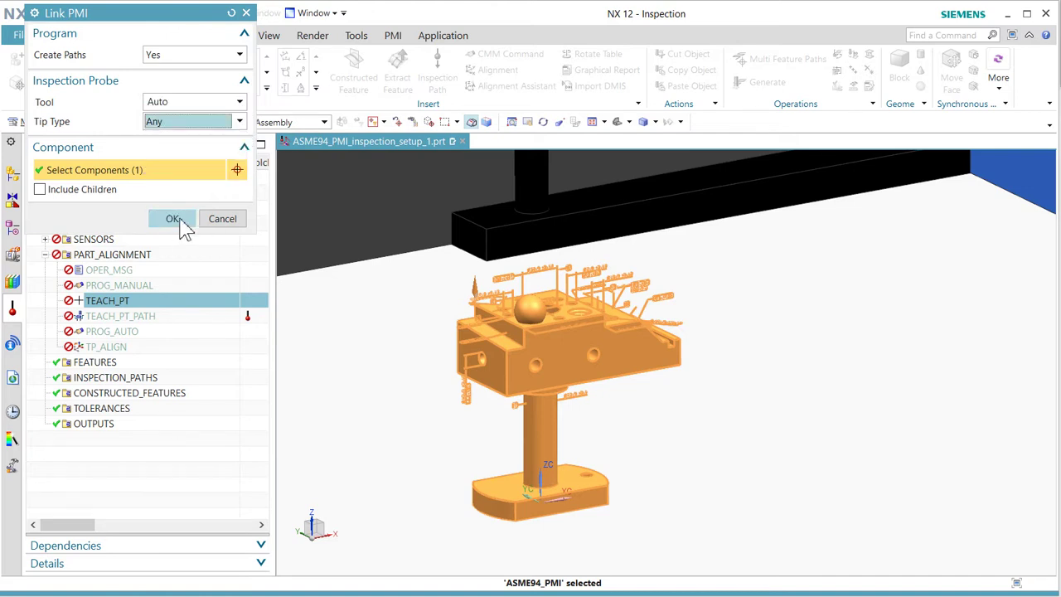
pyautogui.click(181, 223)
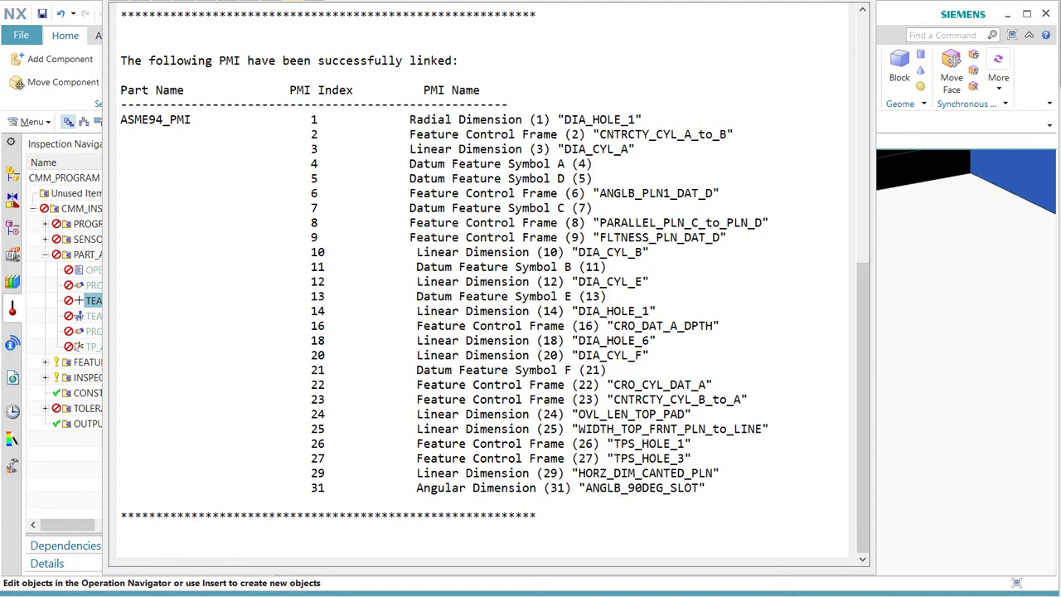
# Close the PMI link report and review the items created under FEATURES, INSPECTION_PATHS and TOLERANCES in the inspection program.
pyautogui.moveTo(788, 1); pyautogui.dragTo(801, 11)
pyautogui.click(882, 9)
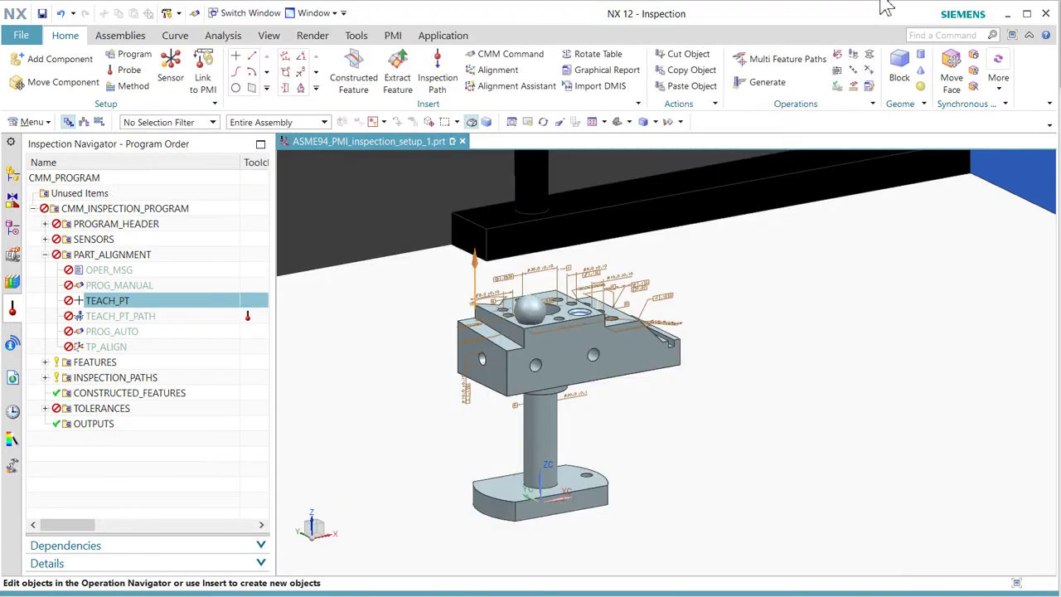
pyautogui.click(46, 363)
pyautogui.scroll(-2, 48, 371)
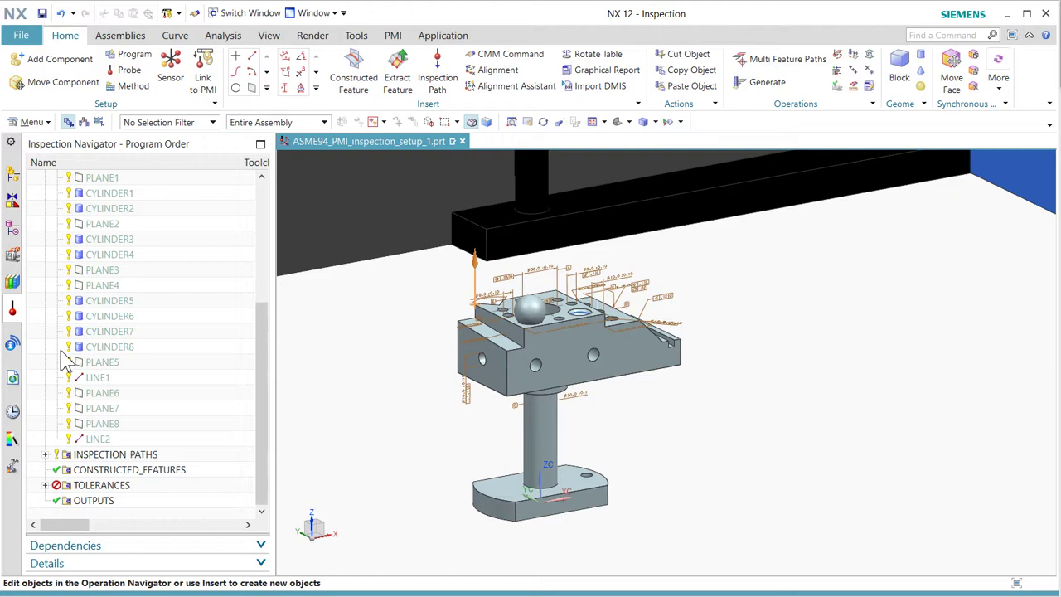
pyautogui.click(45, 454)
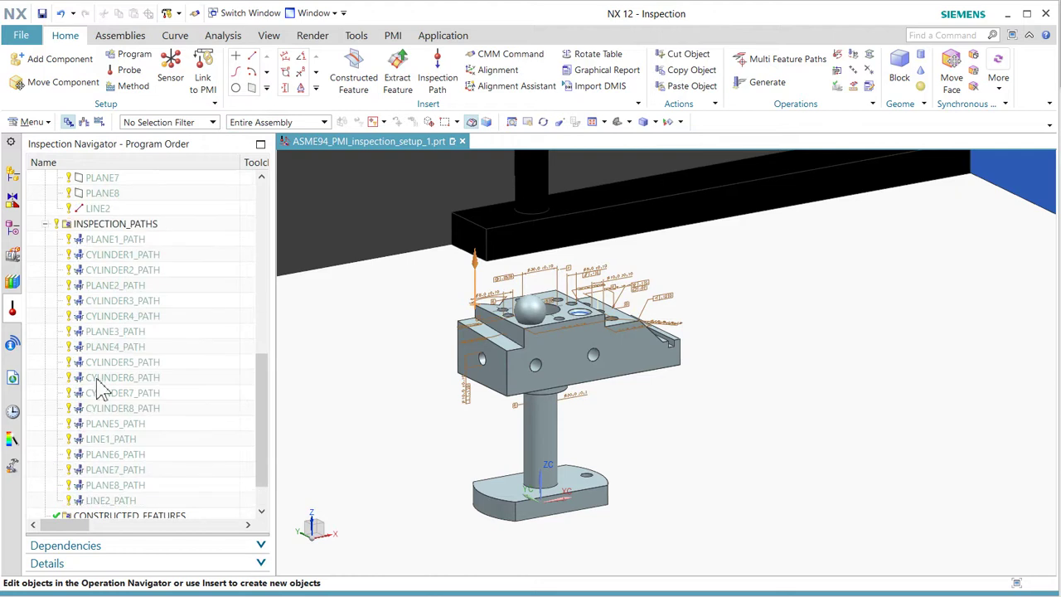
pyautogui.scroll(-2, 97, 386)
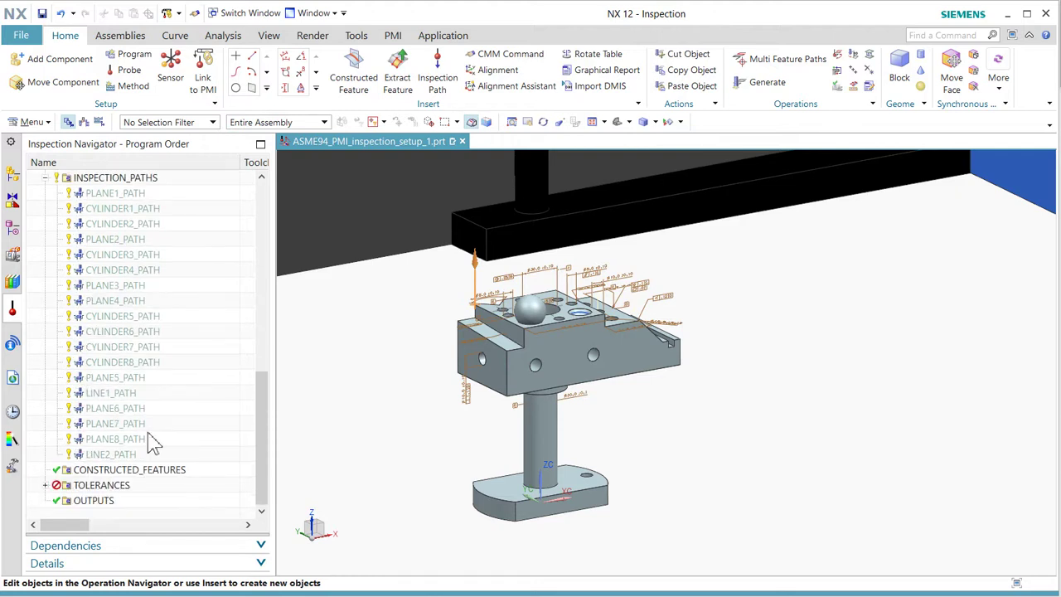
pyautogui.click(45, 485)
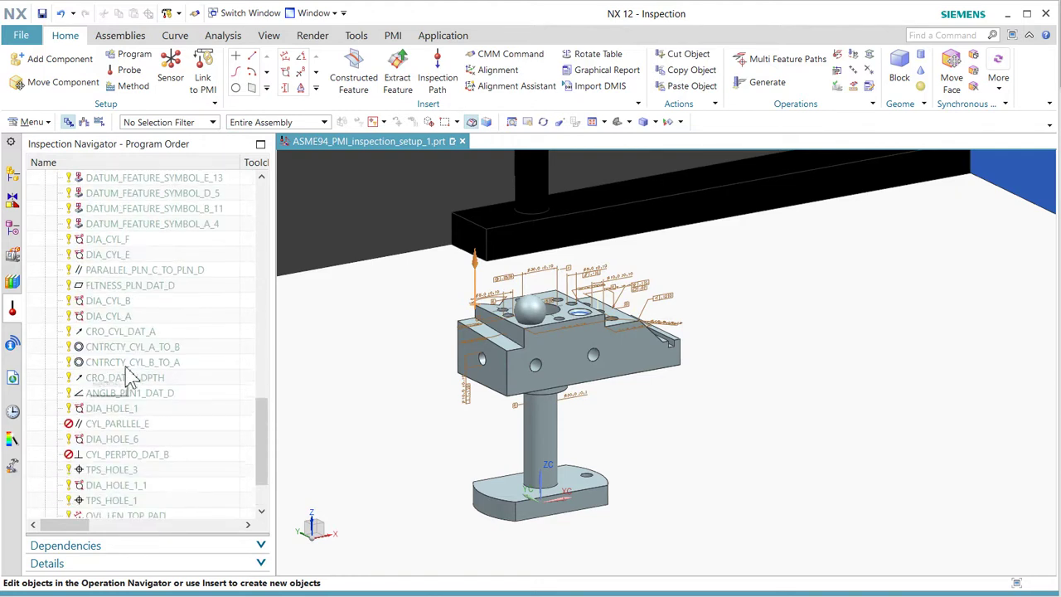
pyautogui.scroll(-3, 128, 378)
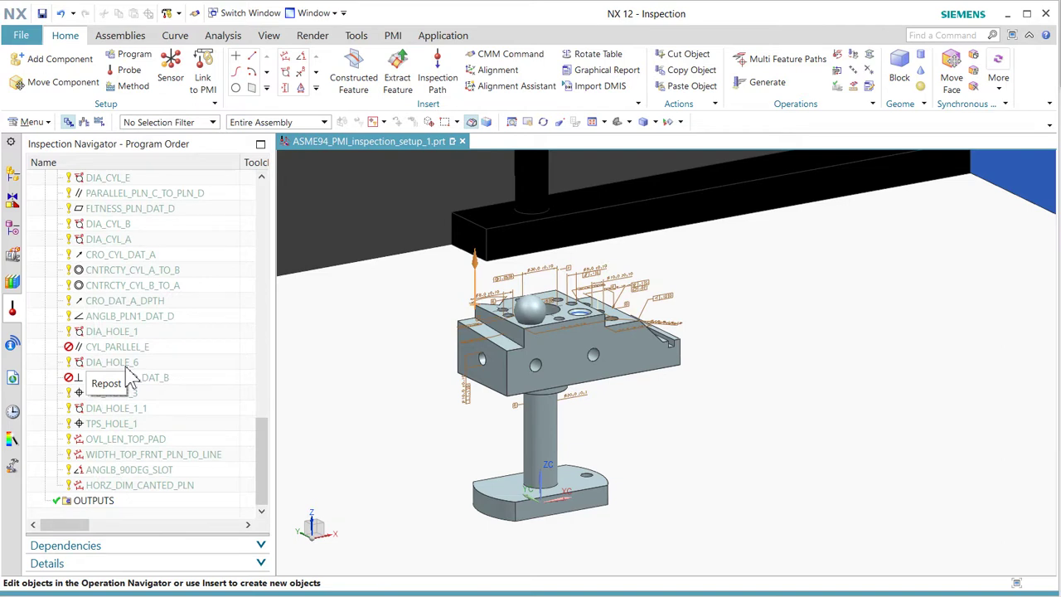
# Define the tolerance zone width direction of the CYL_PARLLEL_E parallelism tolerance along the axis of the datum E hole.
pyautogui.click(120, 350)
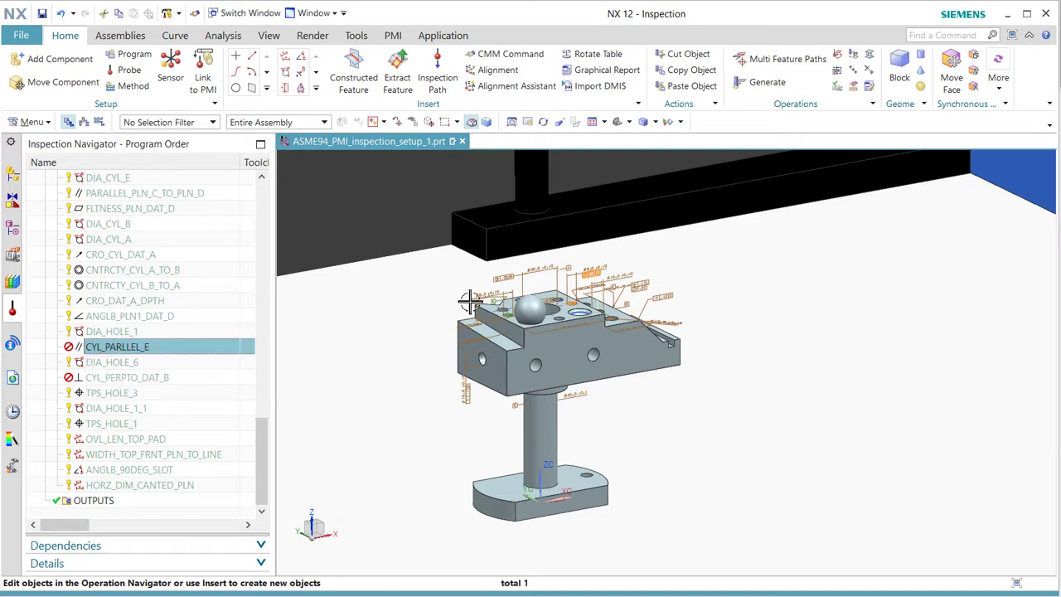
pyautogui.scroll(4, 514, 261)
pyautogui.scroll(2, 514, 261)
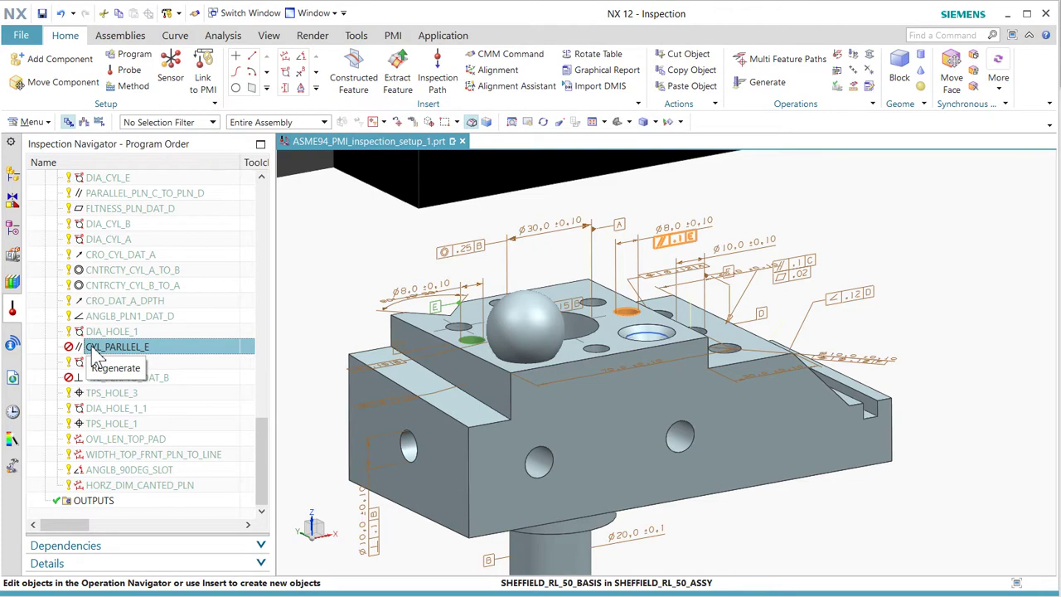
pyautogui.click(93, 348)
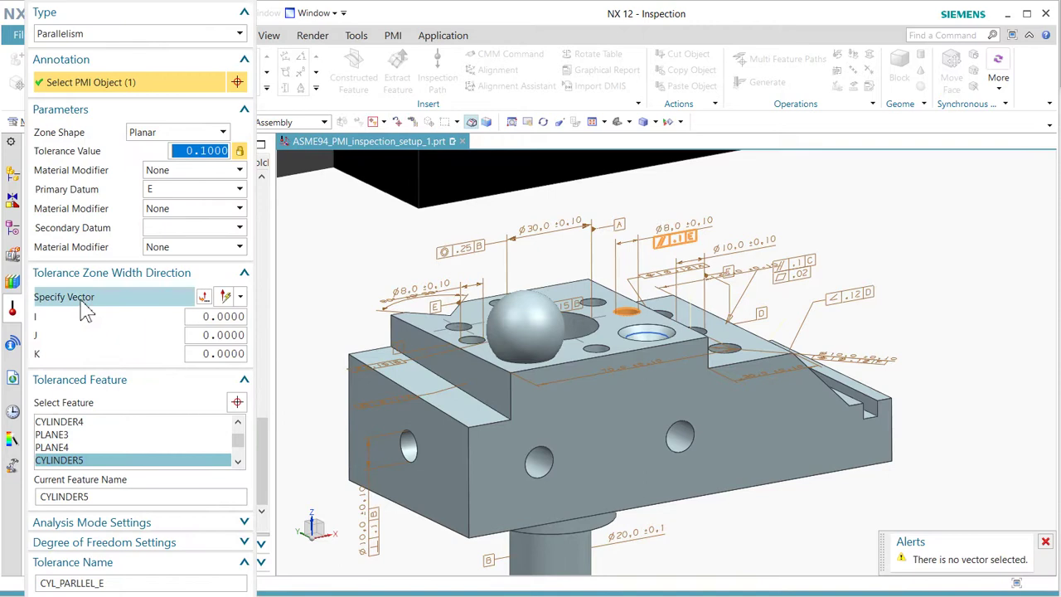
pyautogui.click(80, 303)
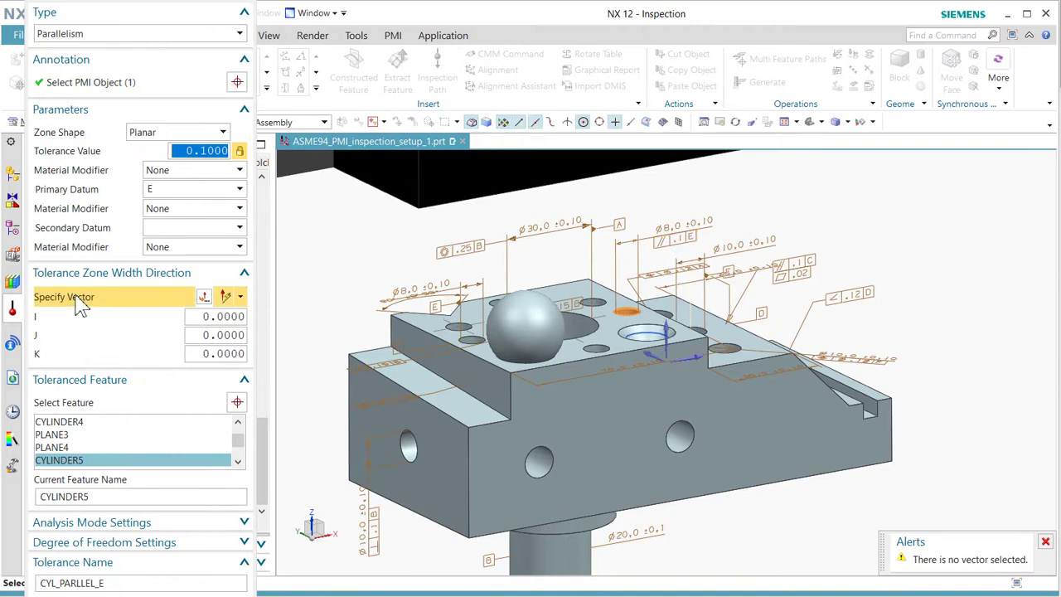
pyautogui.scroll(-3, 479, 342)
pyautogui.click(489, 347)
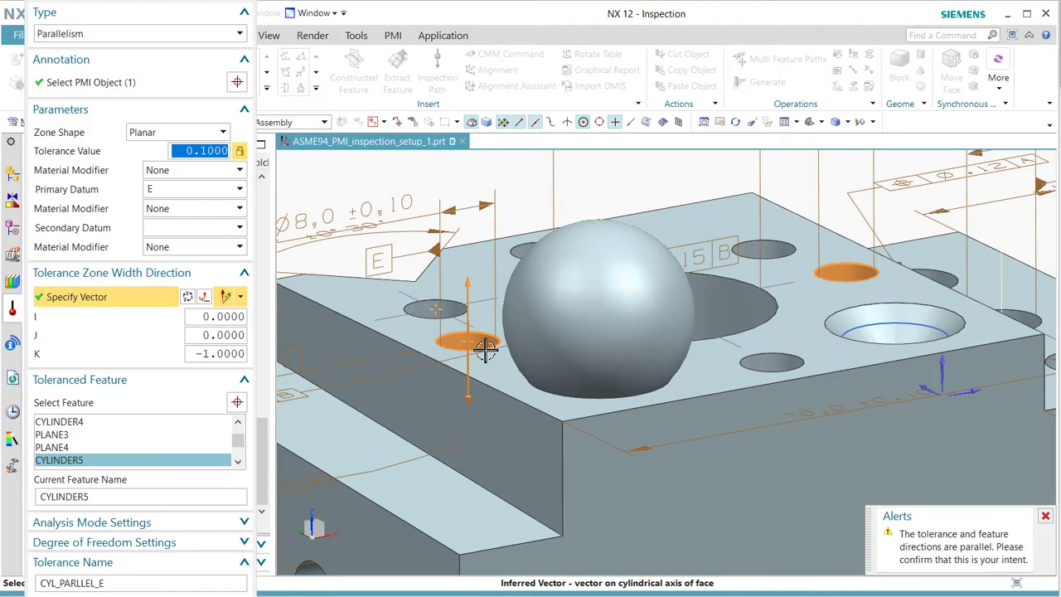
pyautogui.press('Return')
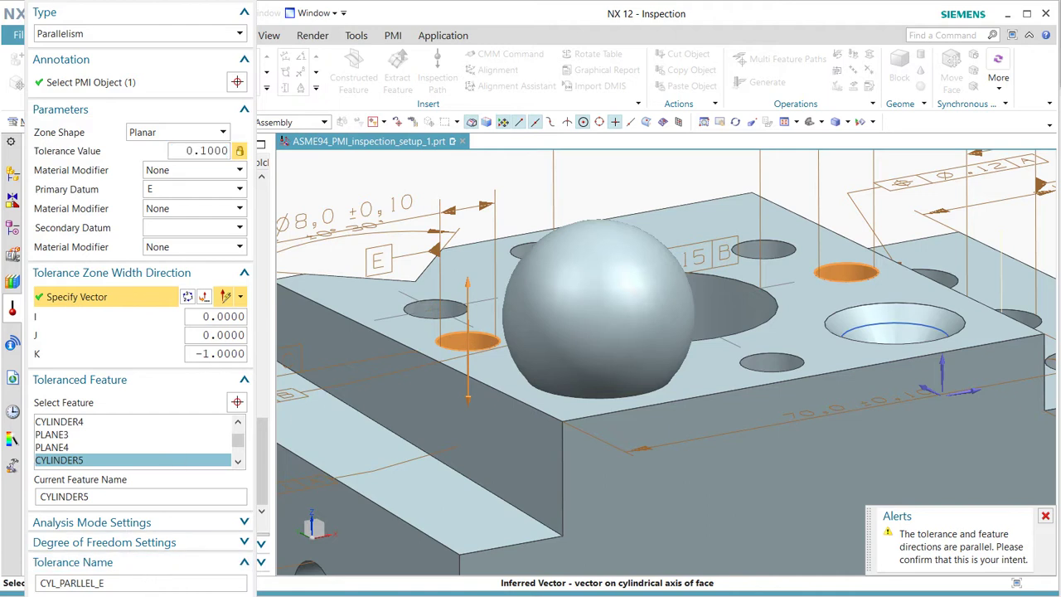
pyautogui.click(364, 325)
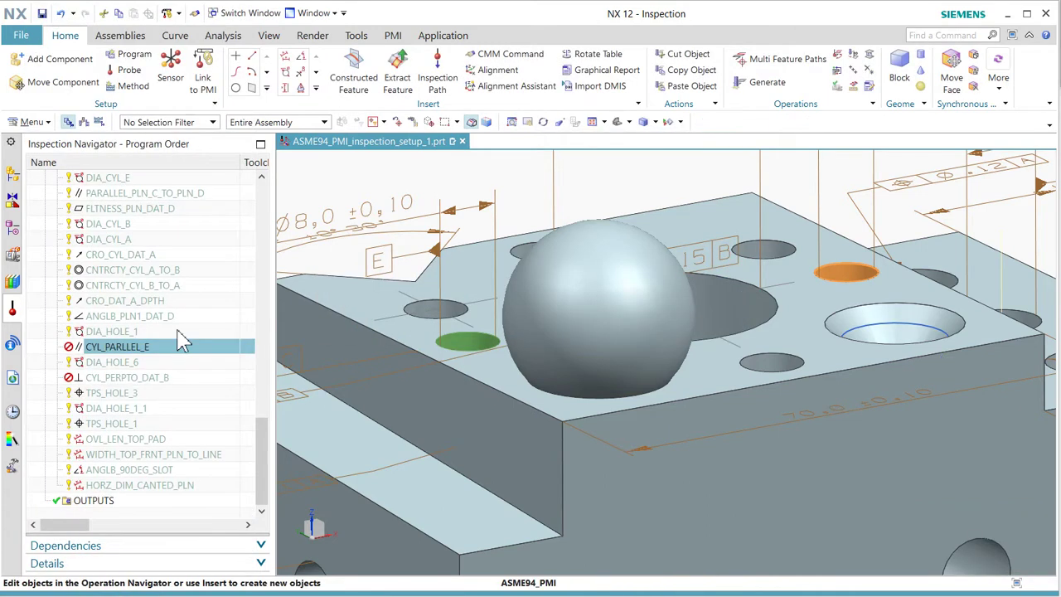
# Define the tolerance zone width direction of the CYL_PERPTO_DAT_B perpendicularity tolerance along the axis of the datum B shaft.
pyautogui.press('Down')
pyautogui.press('Down')
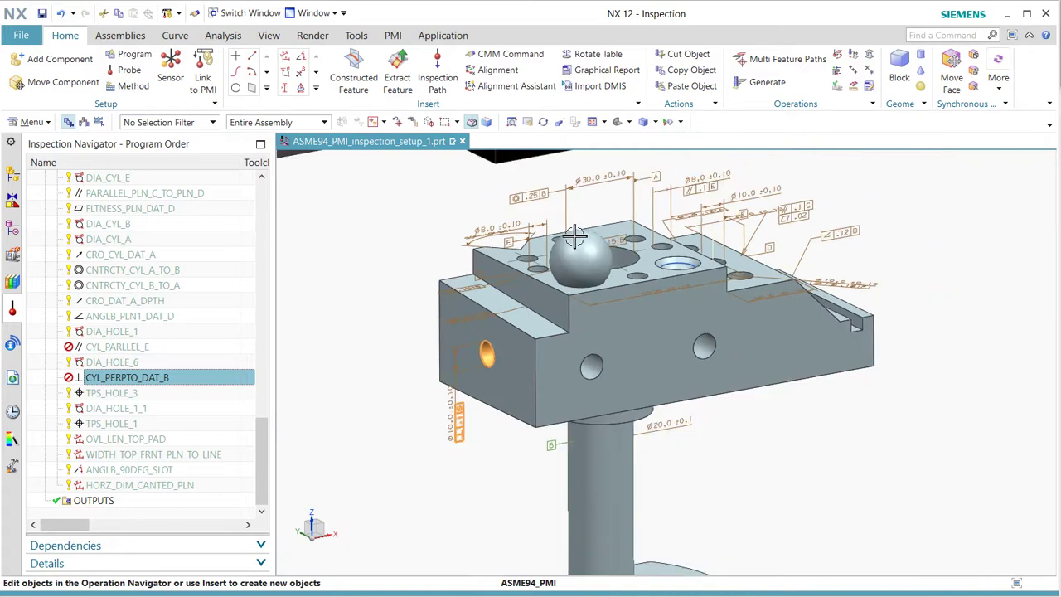
pyautogui.scroll(2, 552, 523)
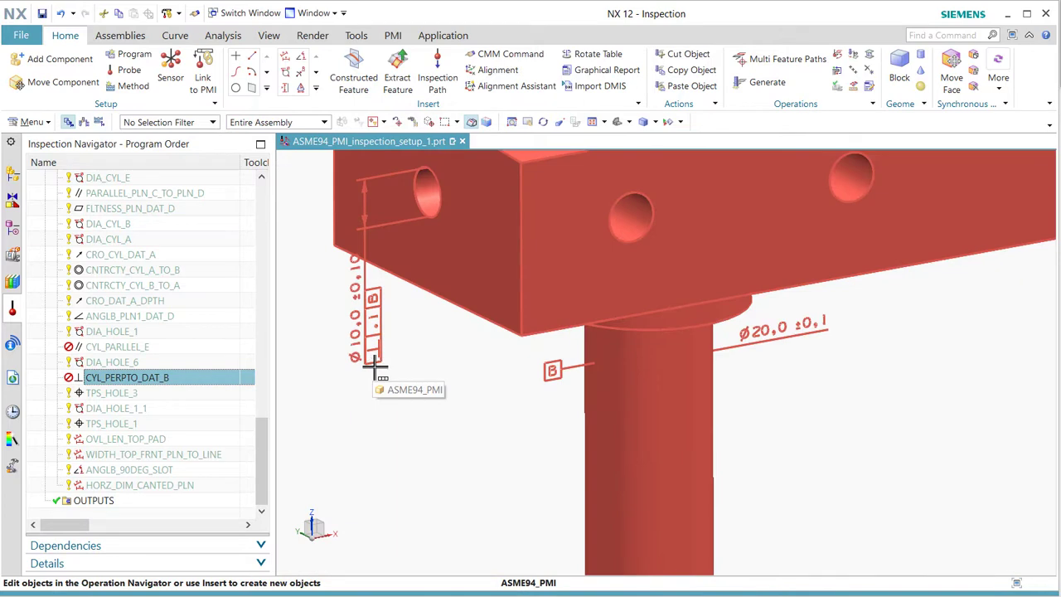
pyautogui.doubleClick(98, 382)
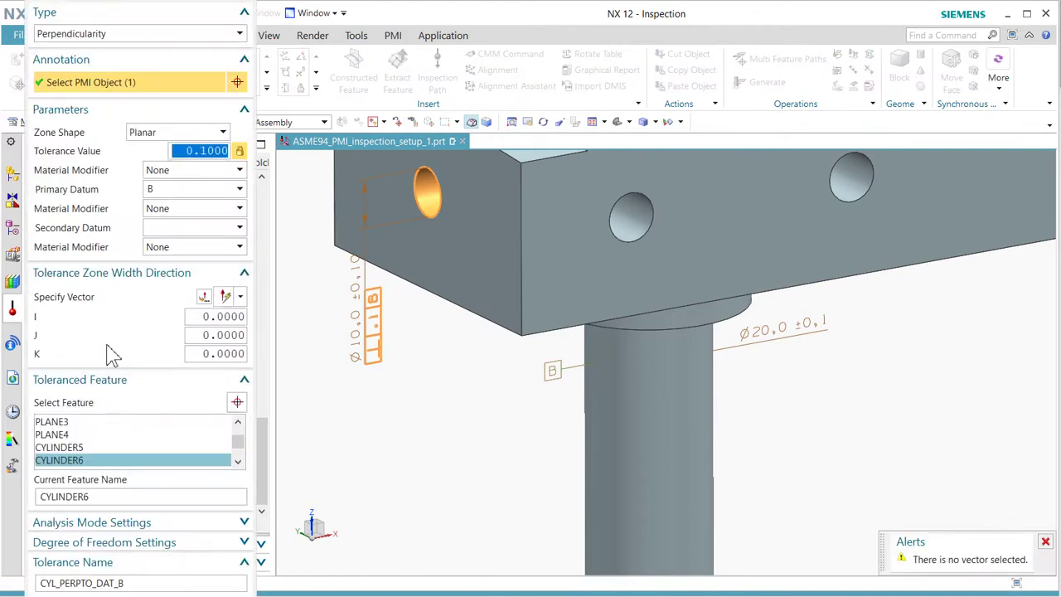
pyautogui.click(120, 297)
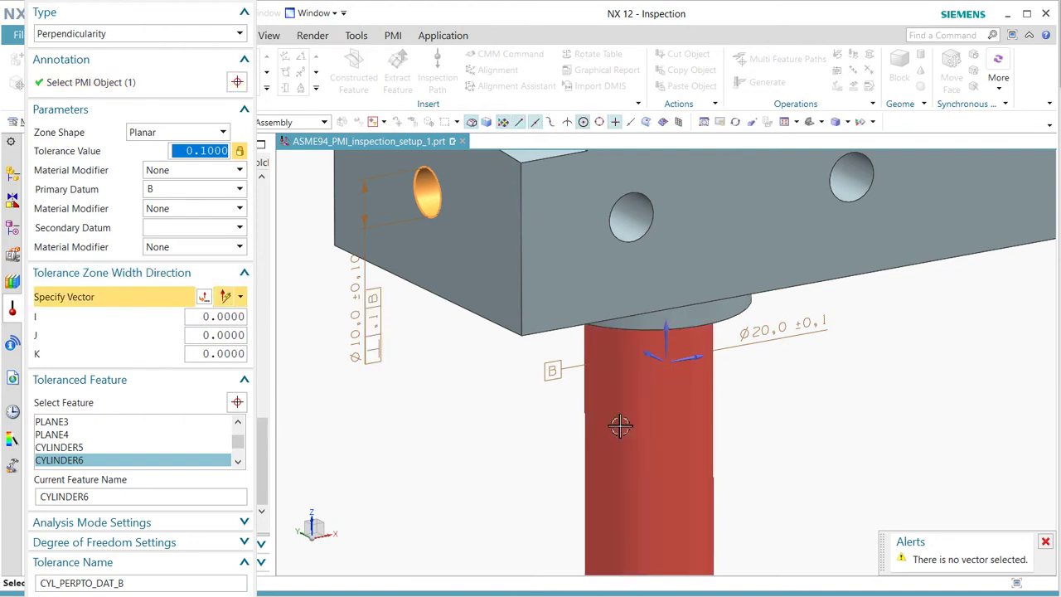
pyautogui.click(620, 425)
pyautogui.middleClick(212, 338)
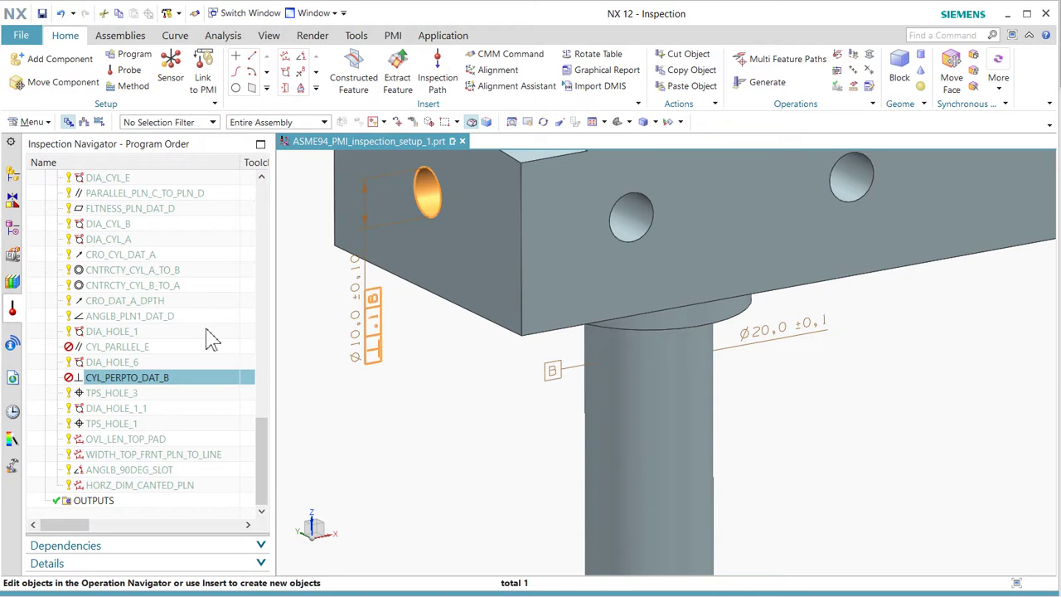
# Generate the whole CMM_INSPECTION_PROGRAM from its top-level program group.
pyautogui.click(266, 203)
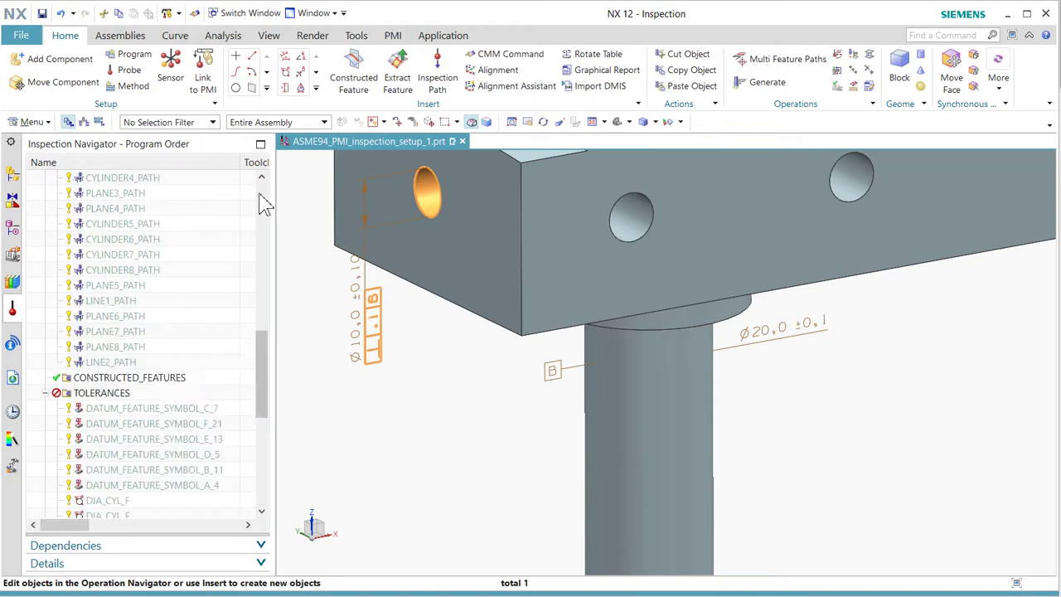
pyautogui.click(266, 203)
pyautogui.rightClick(78, 208)
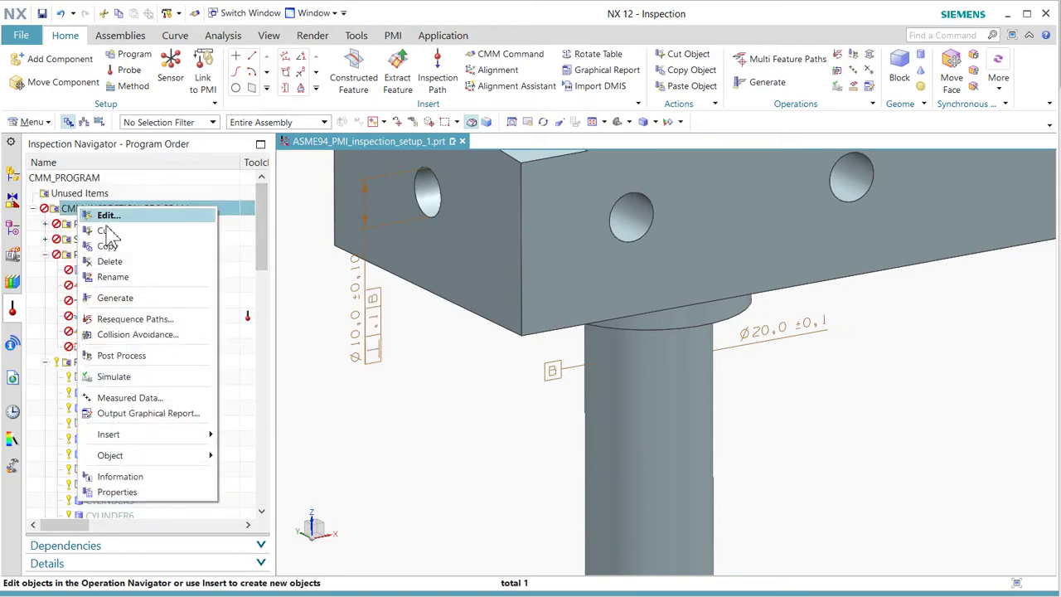
pyautogui.click(133, 298)
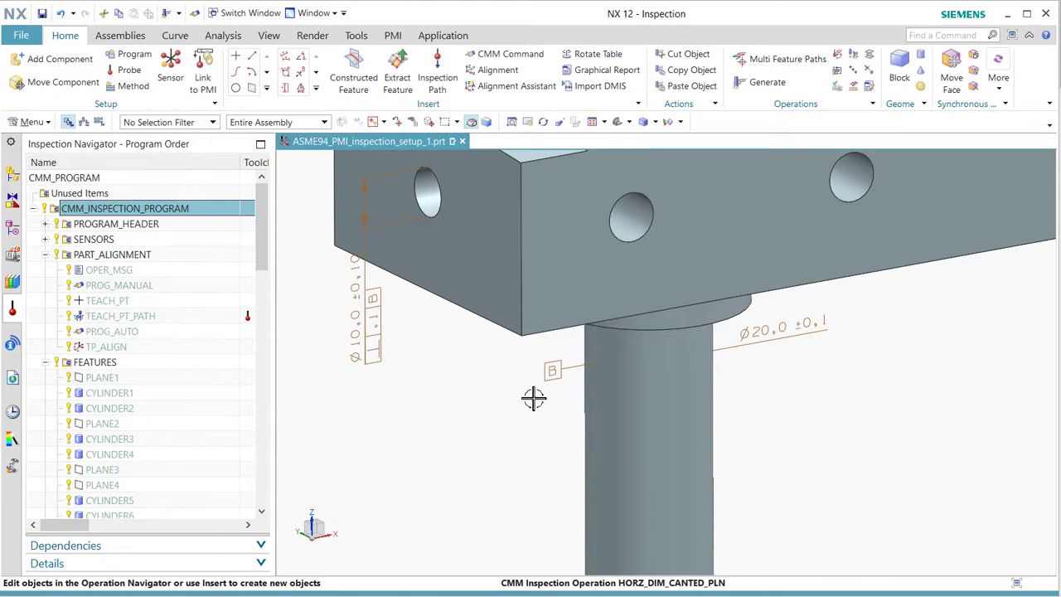
# Start the machine simulation of CMM_INSPECTION_PROGRAM and check its collision pairs: _TOOL against _PART and _TOOL against FIXTURE.
pyautogui.scroll(-5, 534, 399)
pyautogui.scroll(2, 509, 267)
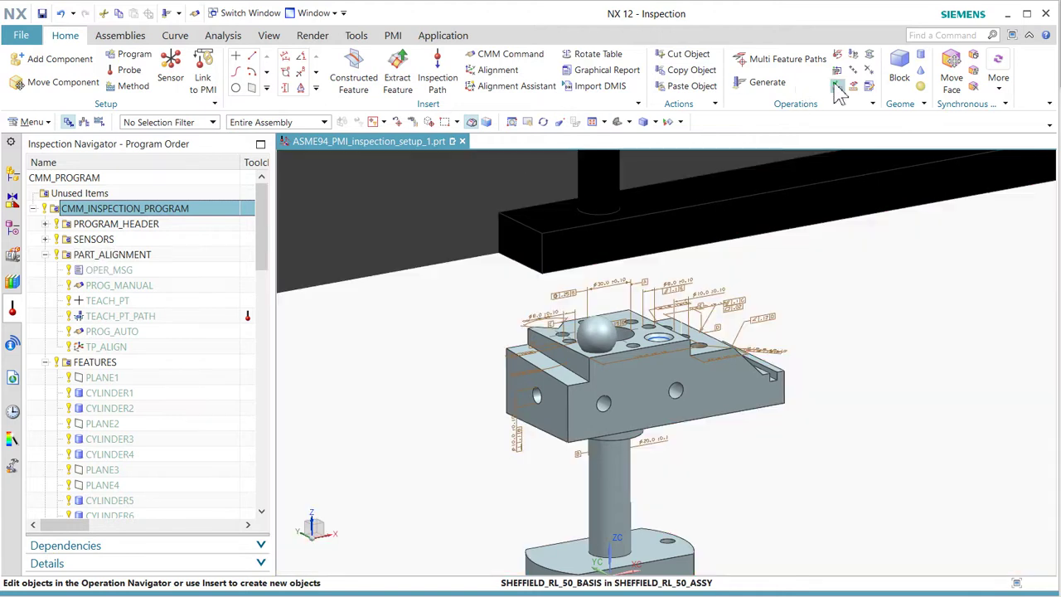
pyautogui.click(838, 87)
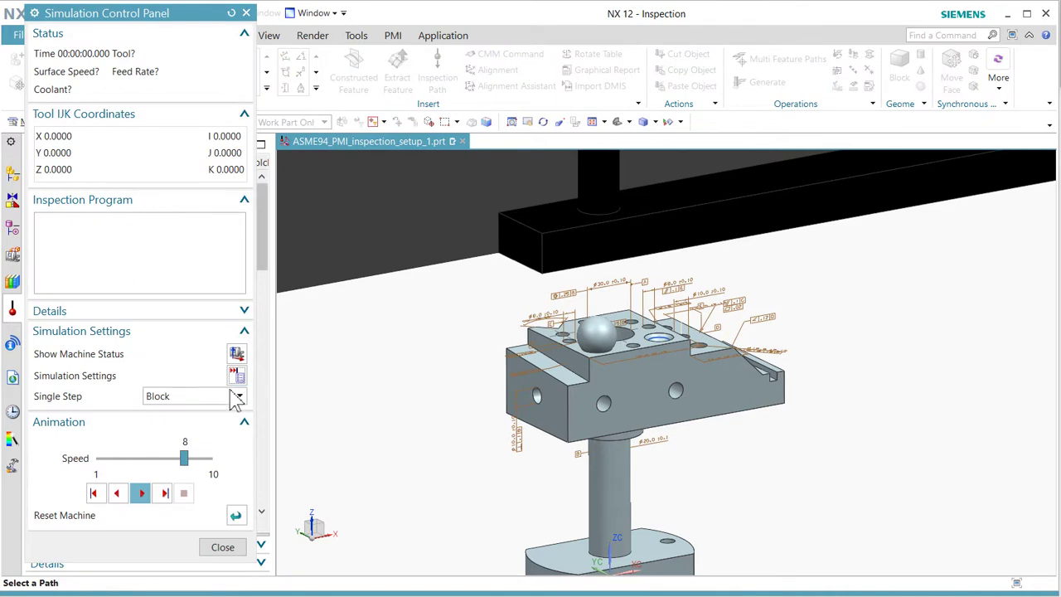
pyautogui.click(236, 376)
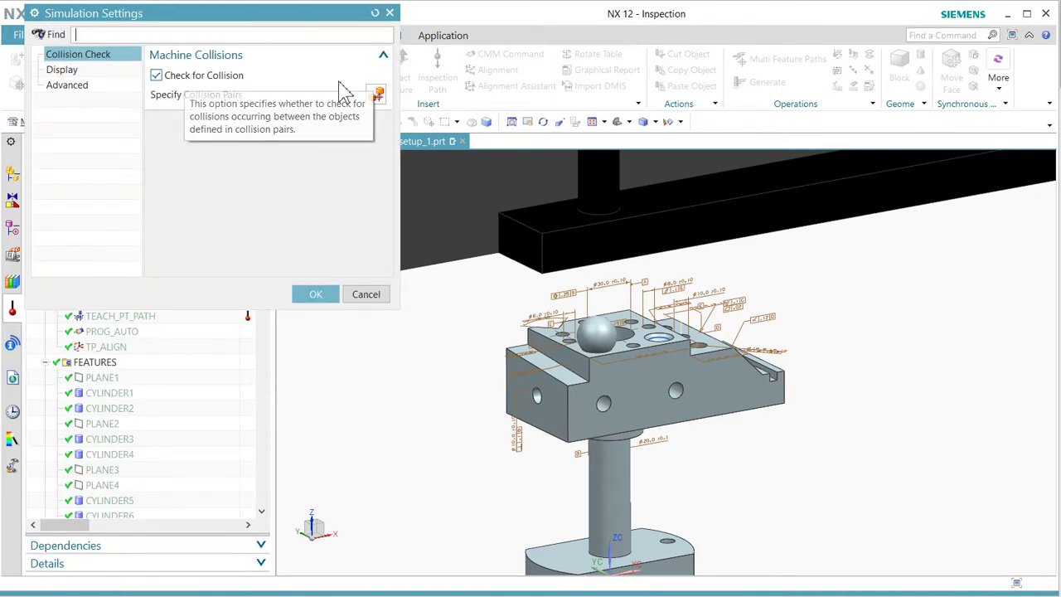
pyautogui.click(378, 96)
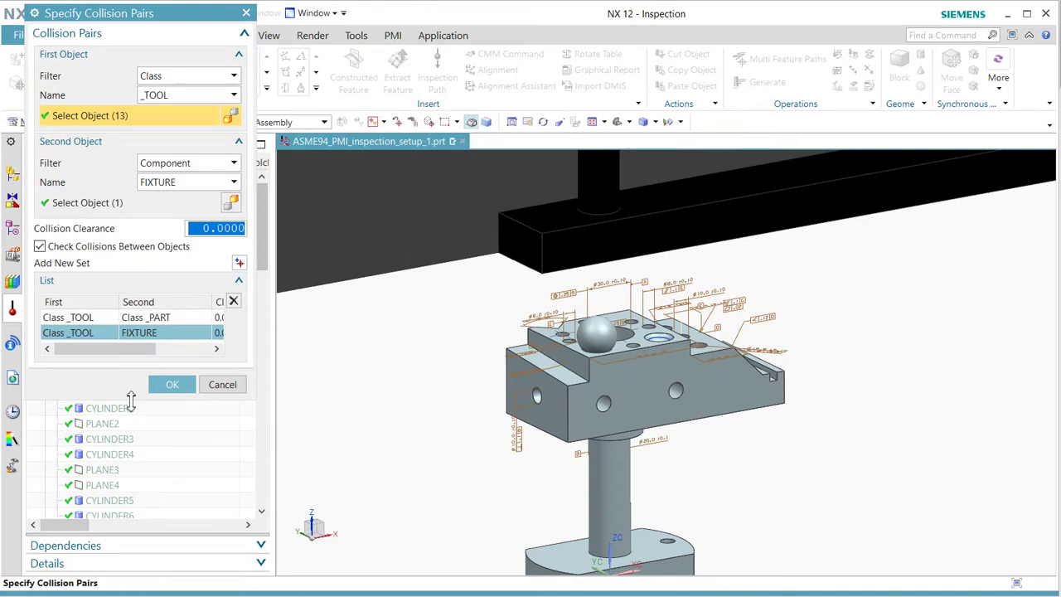
pyautogui.moveTo(130, 402); pyautogui.dragTo(133, 421)
pyautogui.click(100, 318)
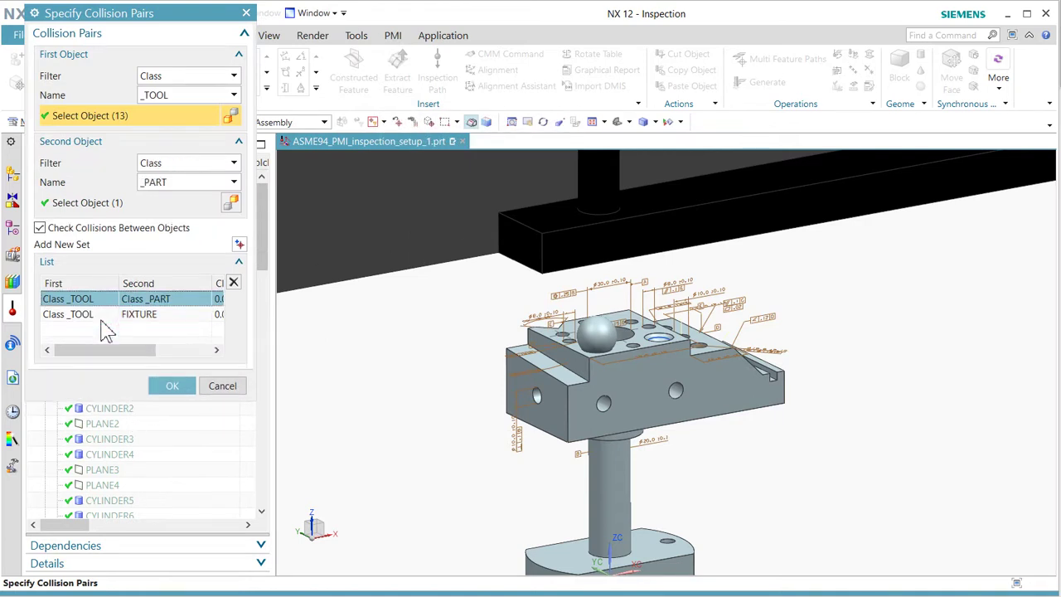
pyautogui.click(99, 315)
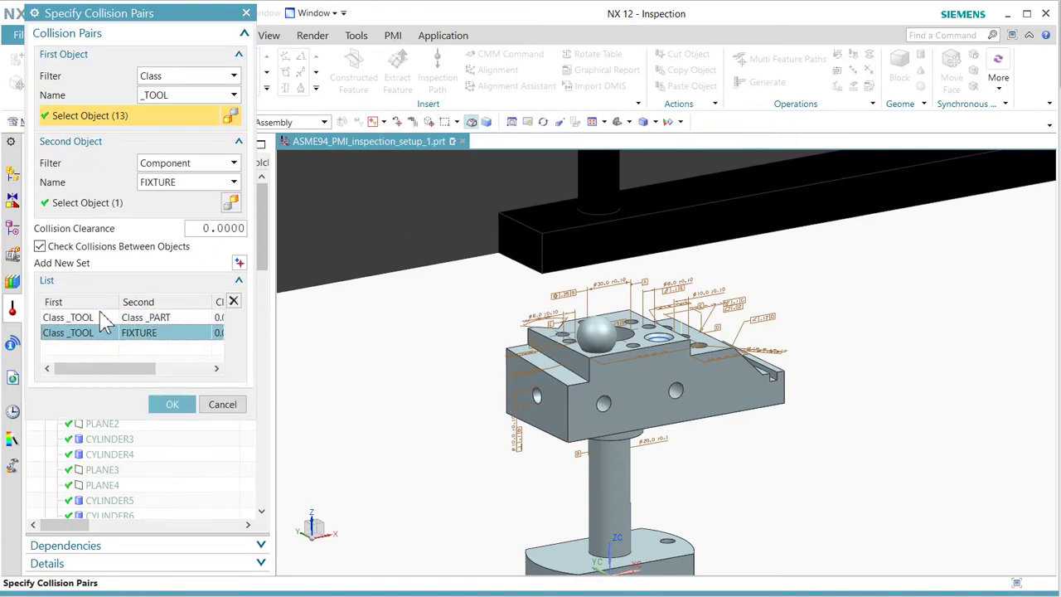
pyautogui.click(177, 408)
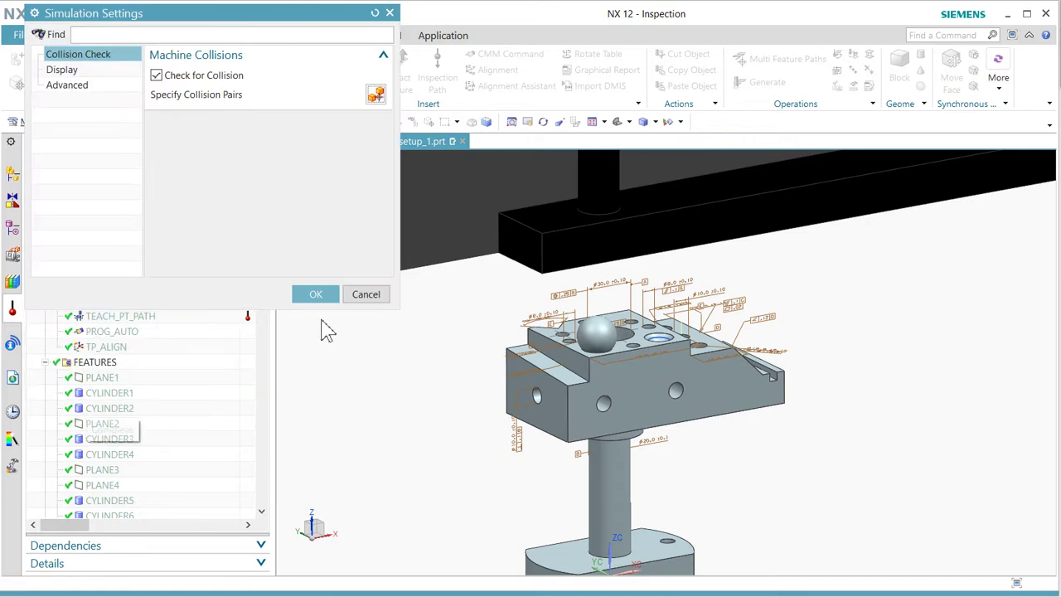
pyautogui.click(317, 296)
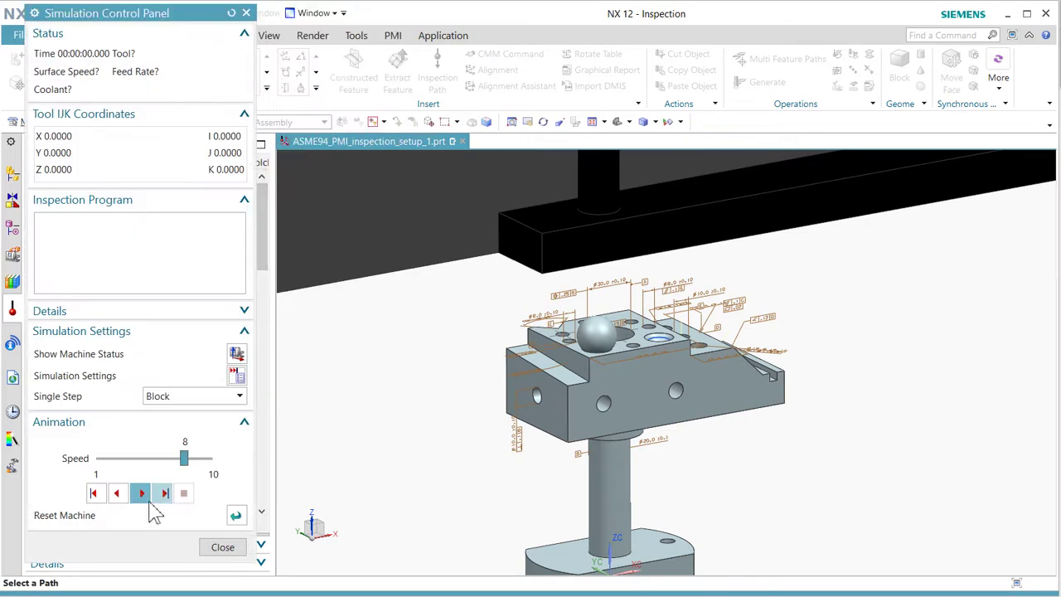
# Play the inspection simulation to its end, letting it continue until reset despite collisions, and close the simulation.
pyautogui.click(143, 495)
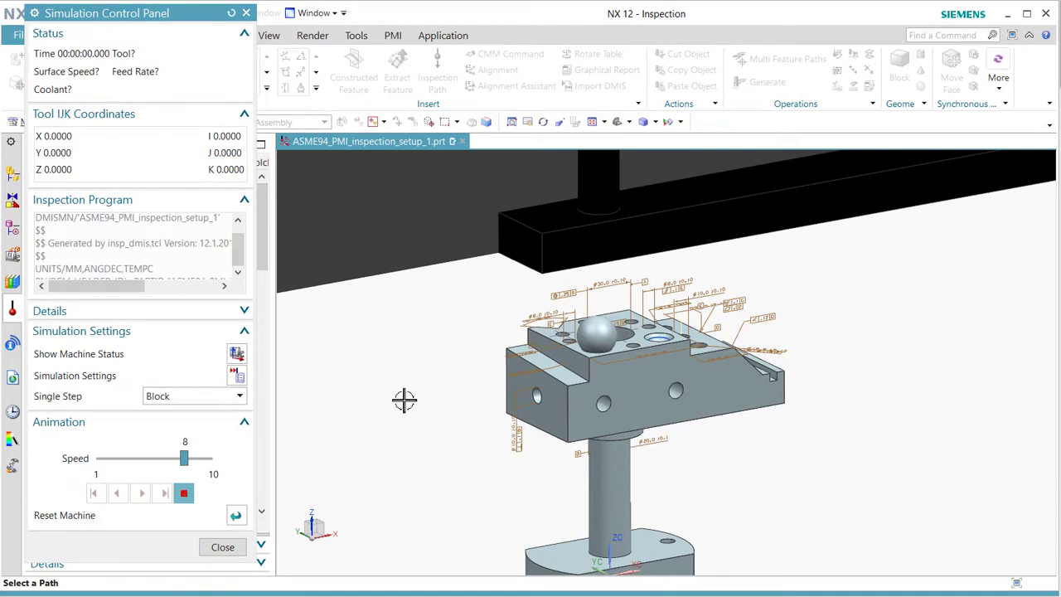
pyautogui.scroll(-5, 572, 369)
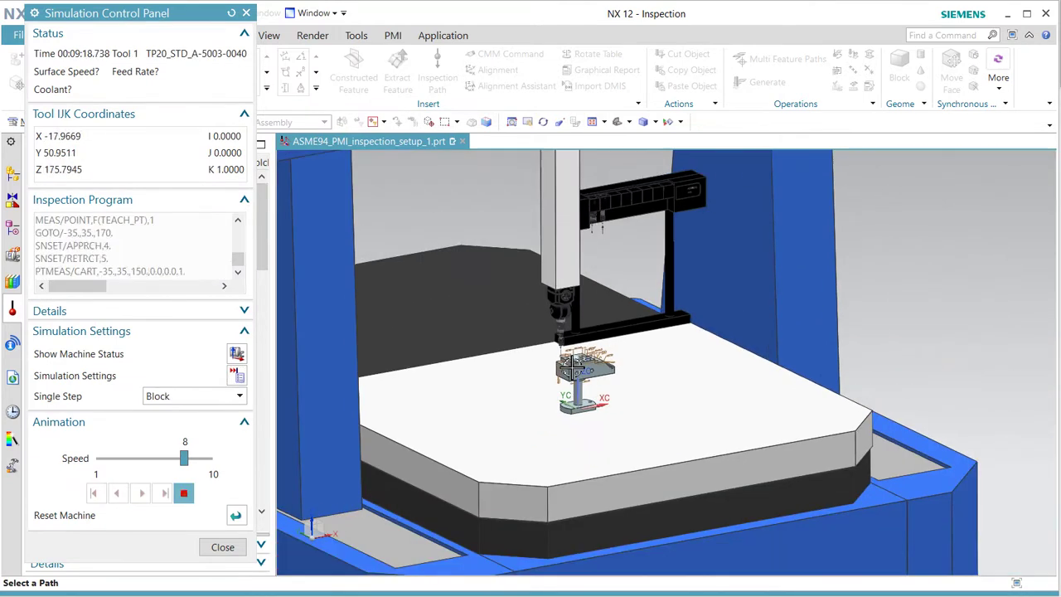
pyautogui.scroll(2, 572, 373)
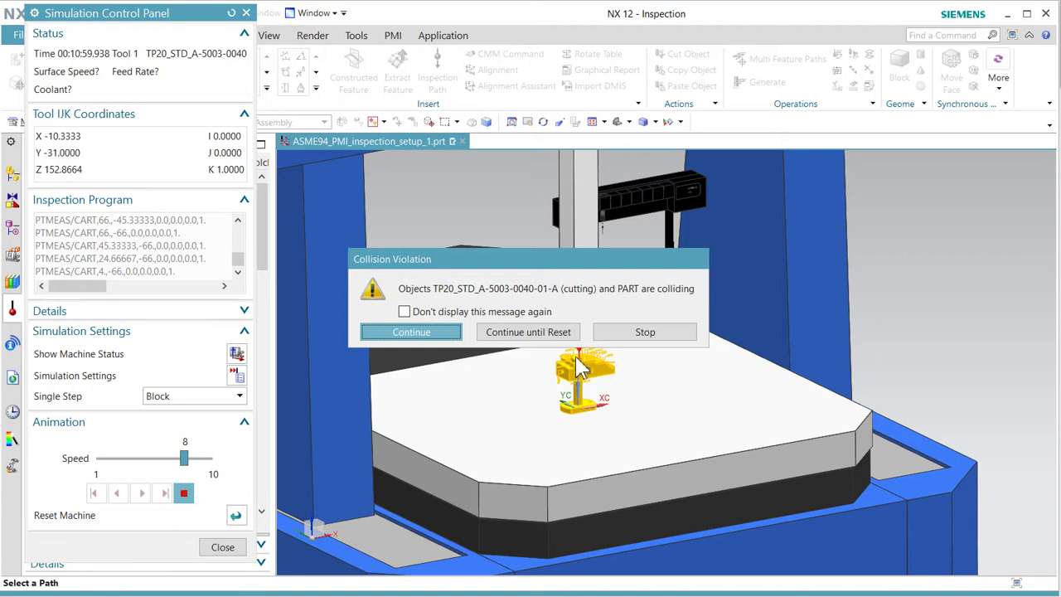
pyautogui.click(536, 338)
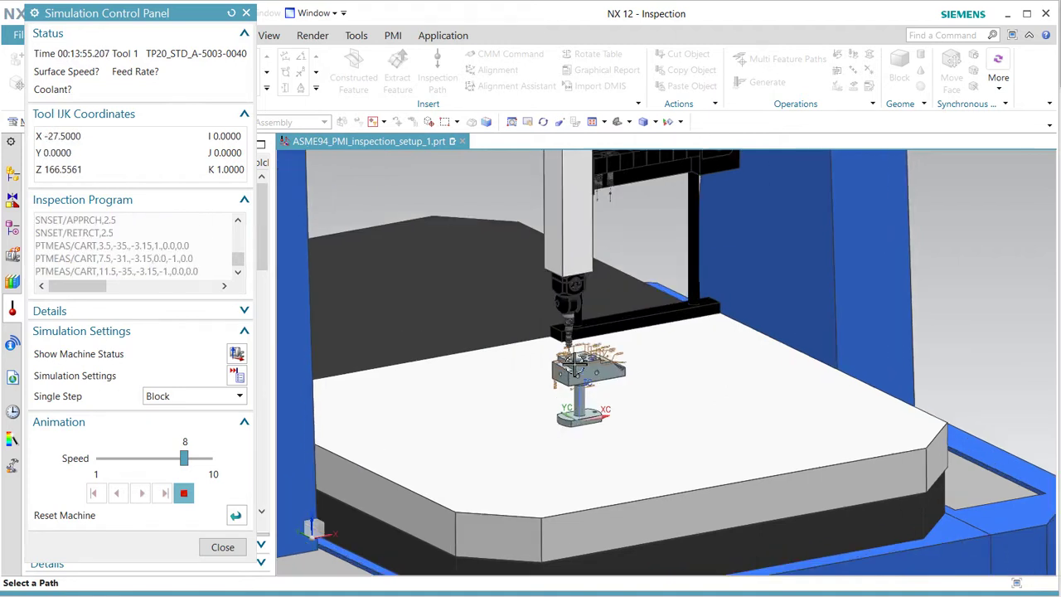
pyautogui.scroll(2, 575, 363)
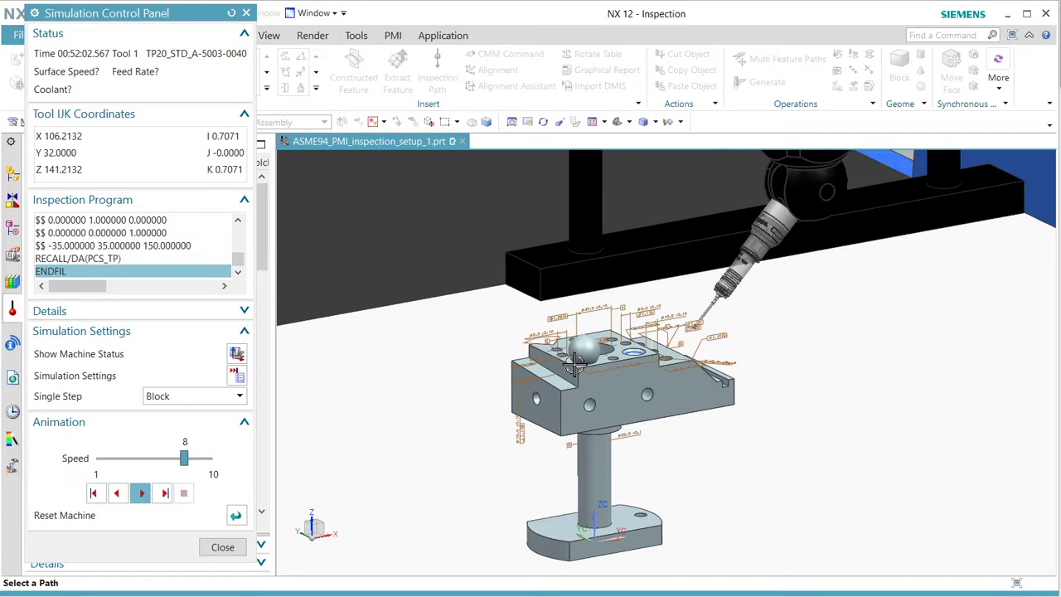
pyautogui.click(226, 548)
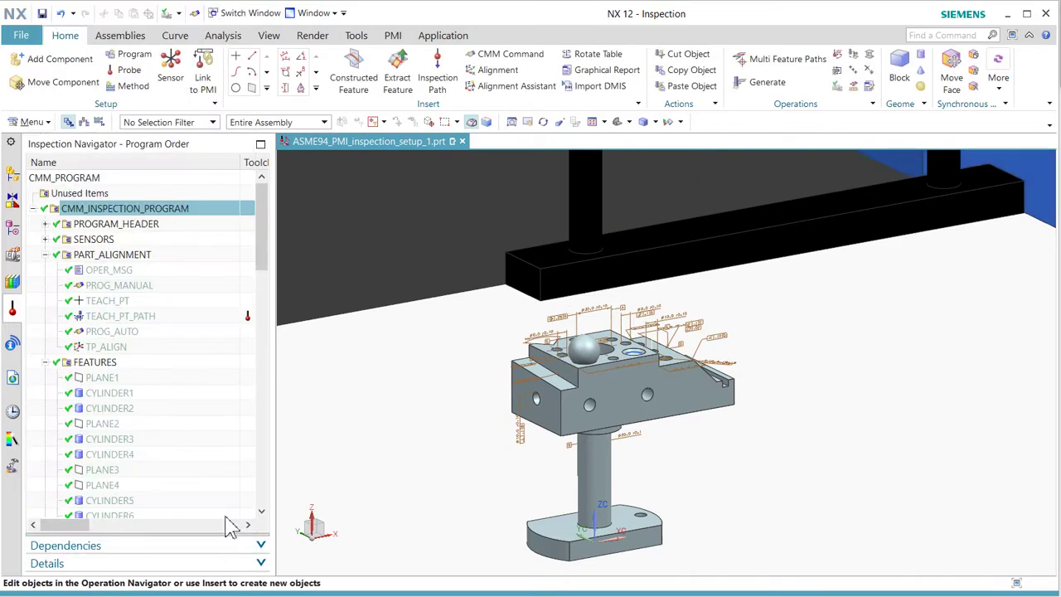
# Resequence the inspection paths in the INSPECTION_PATHS group.
pyautogui.click(46, 255)
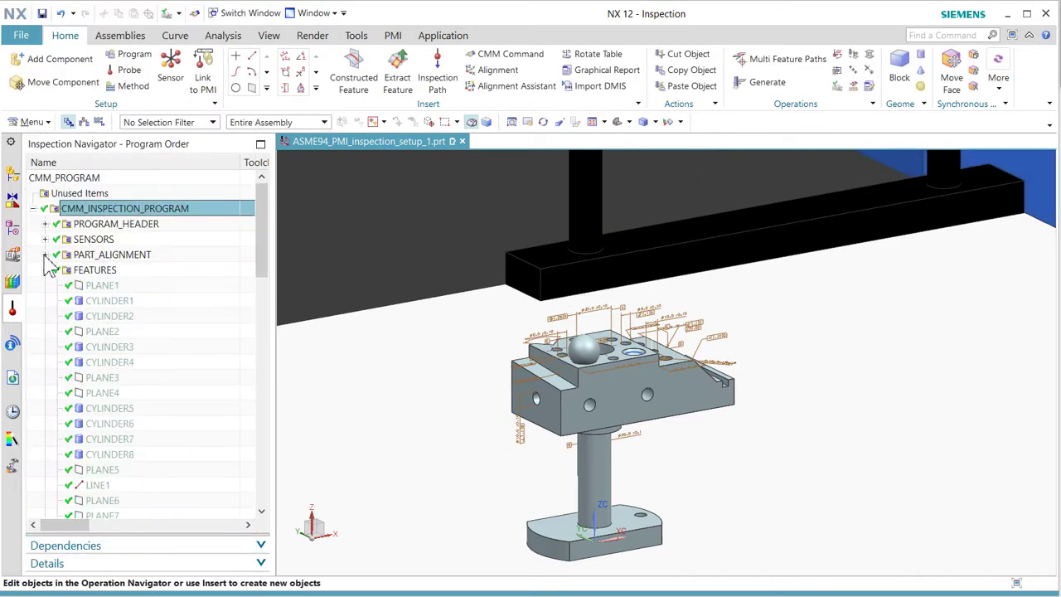
pyautogui.click(45, 270)
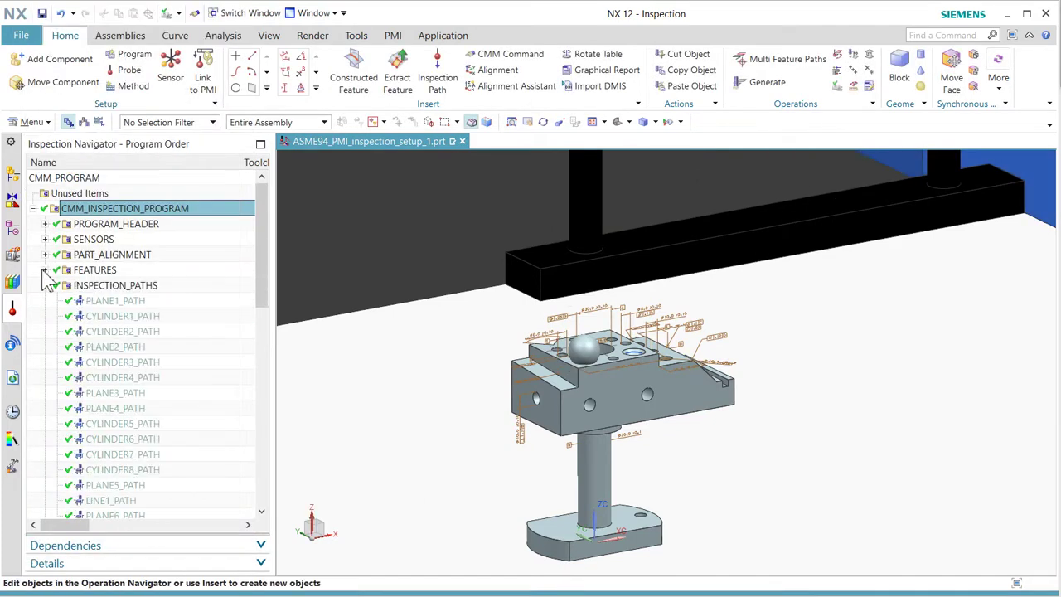
pyautogui.click(117, 290)
pyautogui.rightClick(118, 288)
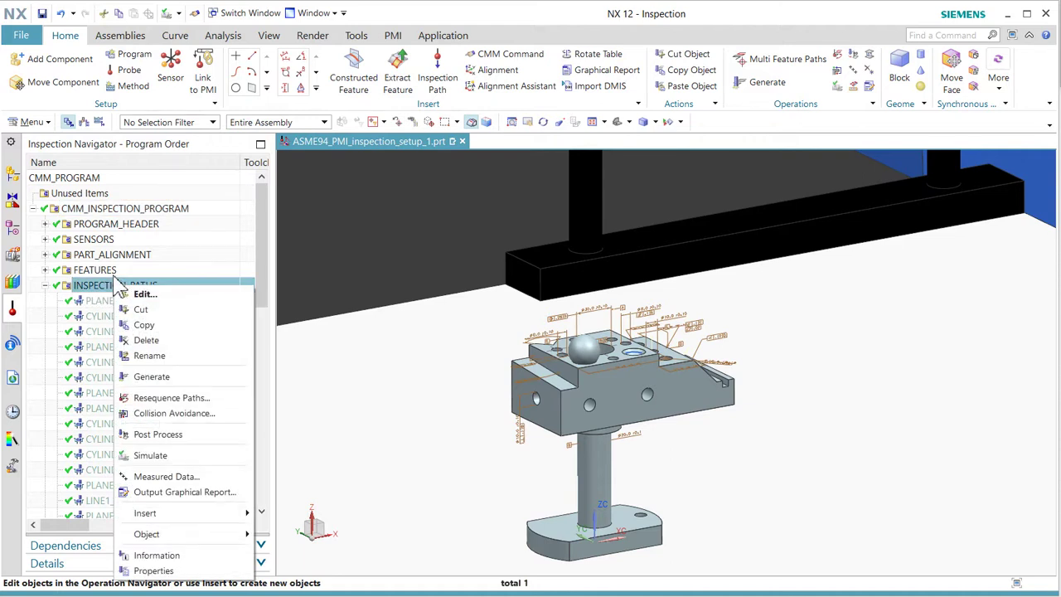
pyautogui.click(165, 398)
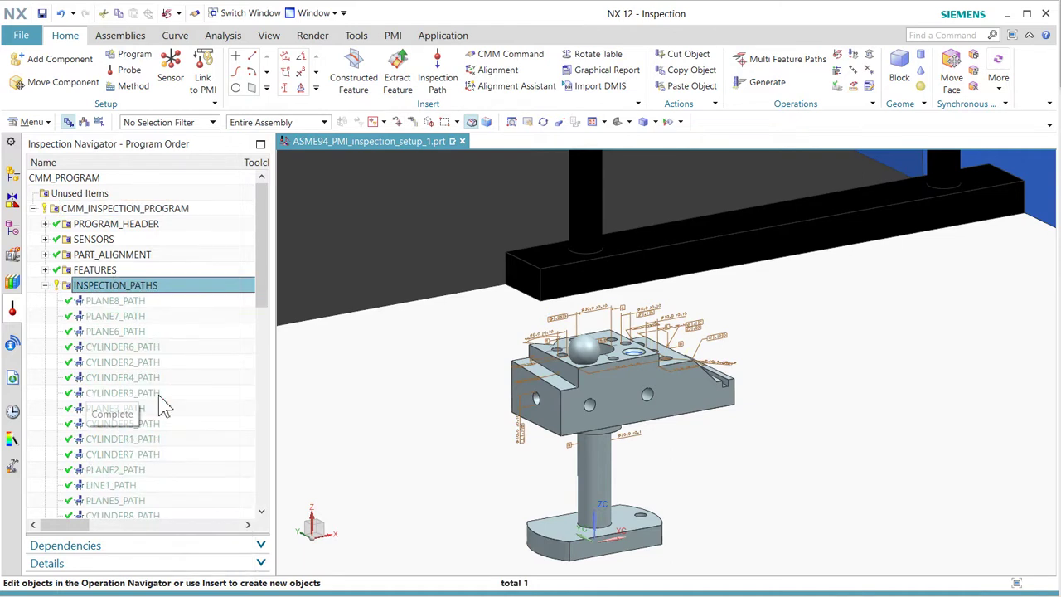
# Start collision avoidance for the INSPECTION_PATHS group and define its safe plane 50 mm above the part's top face.
pyautogui.click(45, 287)
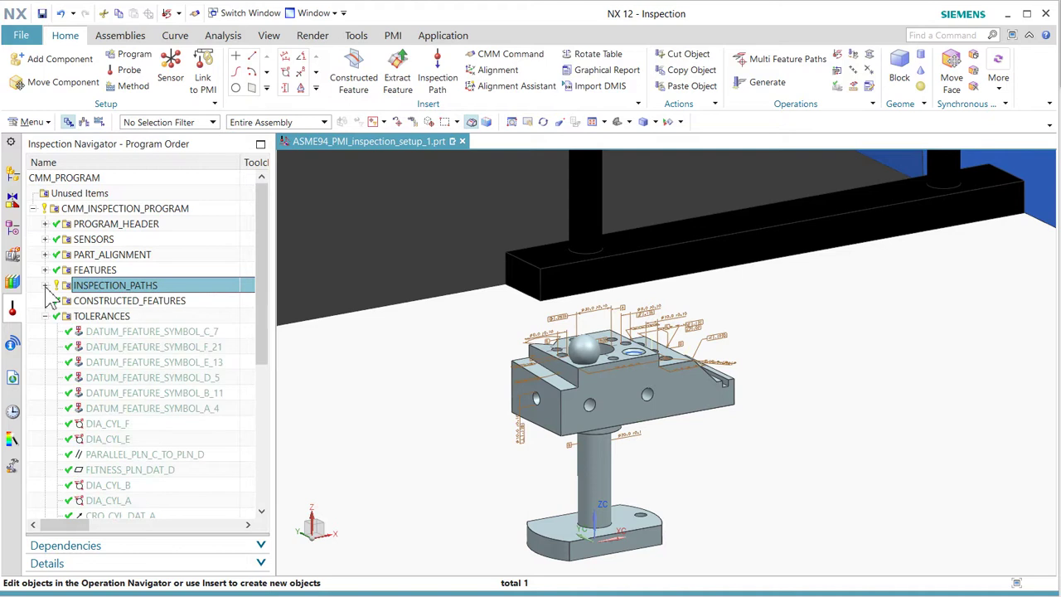
pyautogui.click(46, 316)
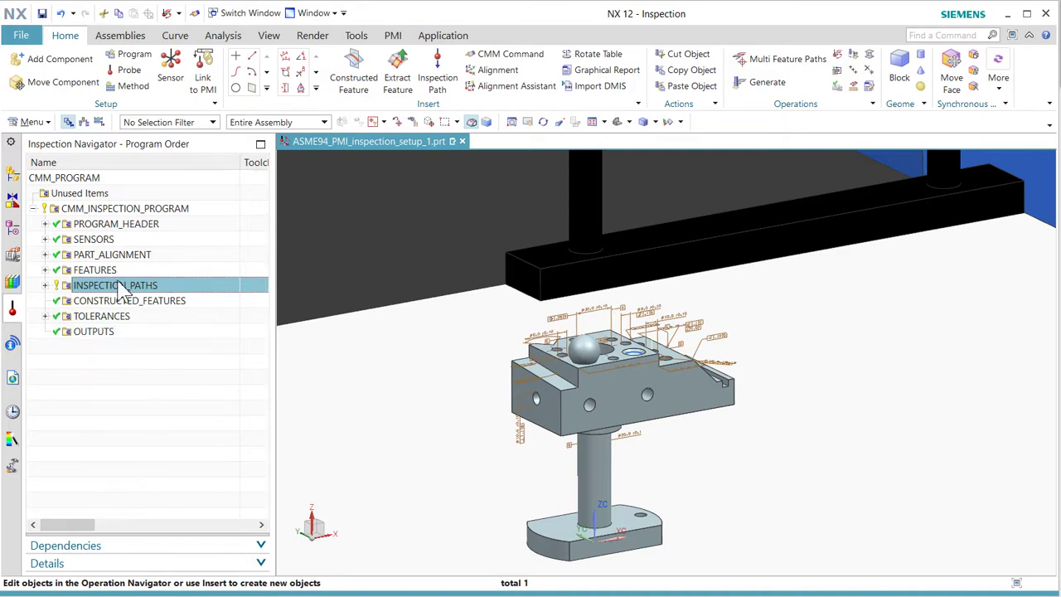
pyautogui.rightClick(119, 287)
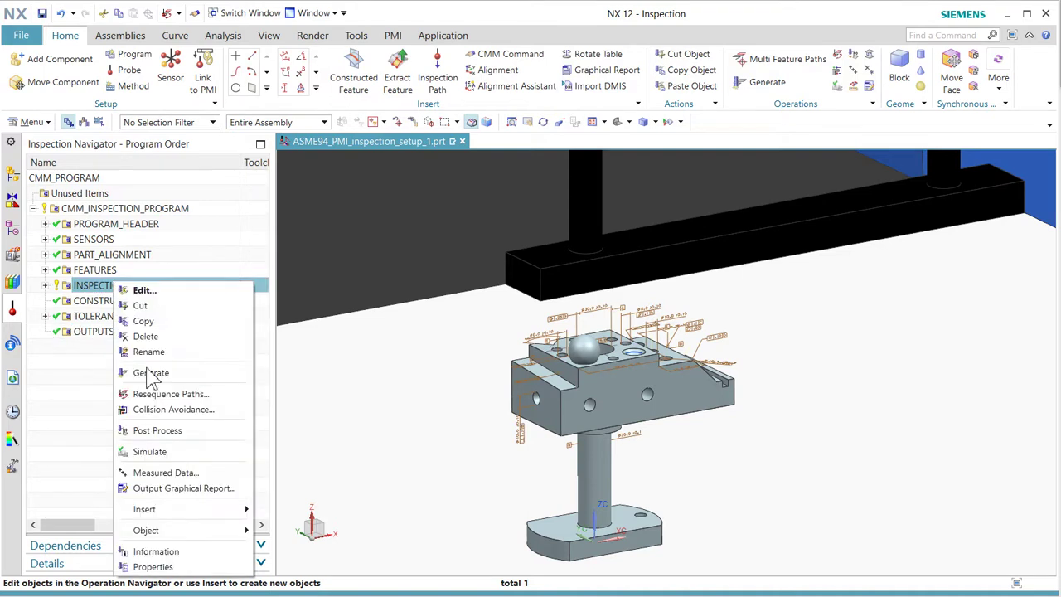
pyautogui.click(161, 409)
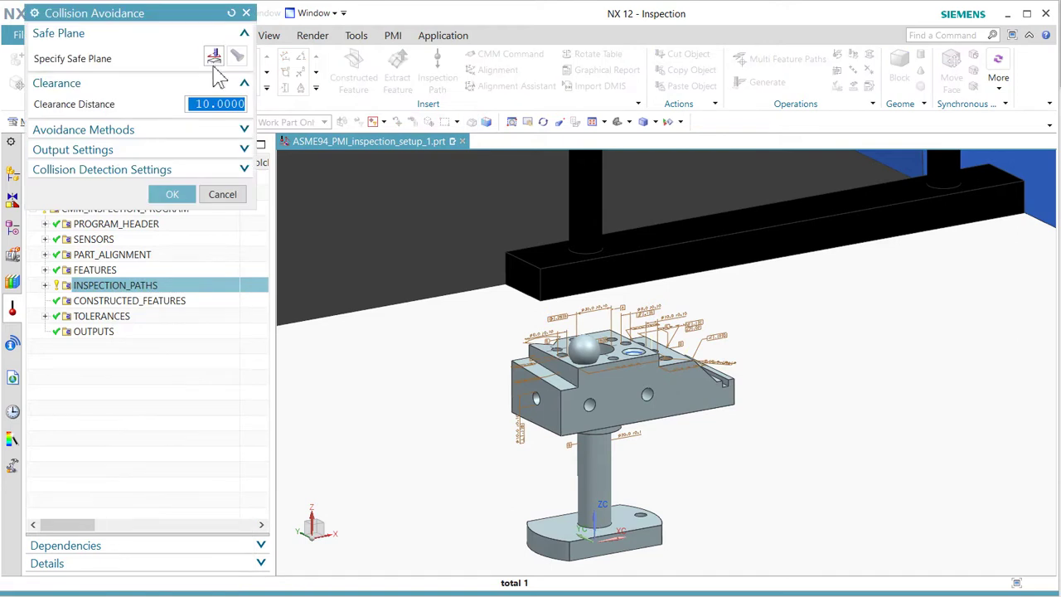
pyautogui.click(214, 53)
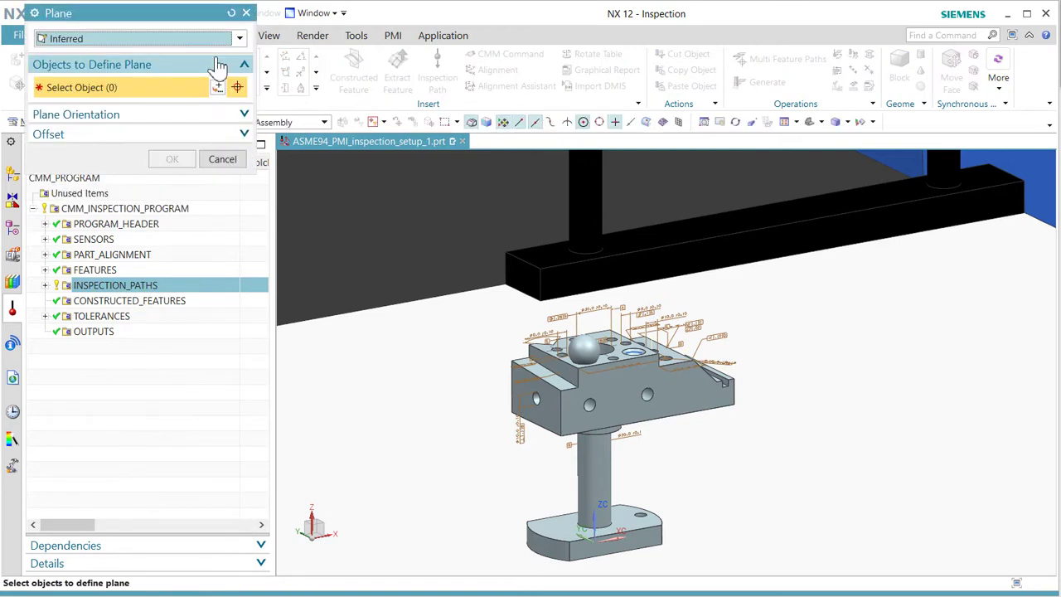
pyautogui.moveTo(190, 20); pyautogui.dragTo(201, 165)
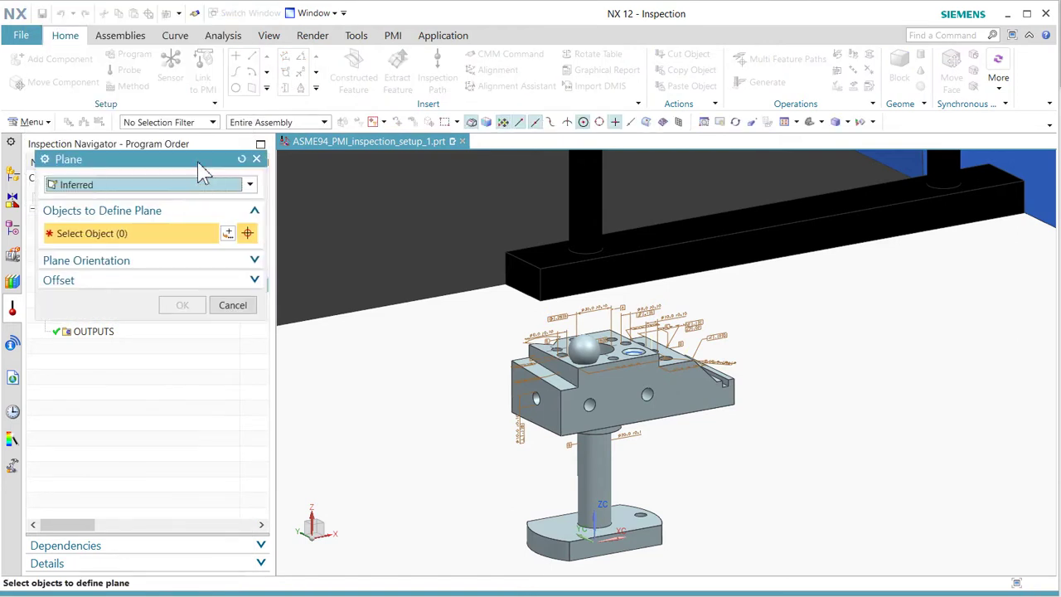
pyautogui.click(620, 356)
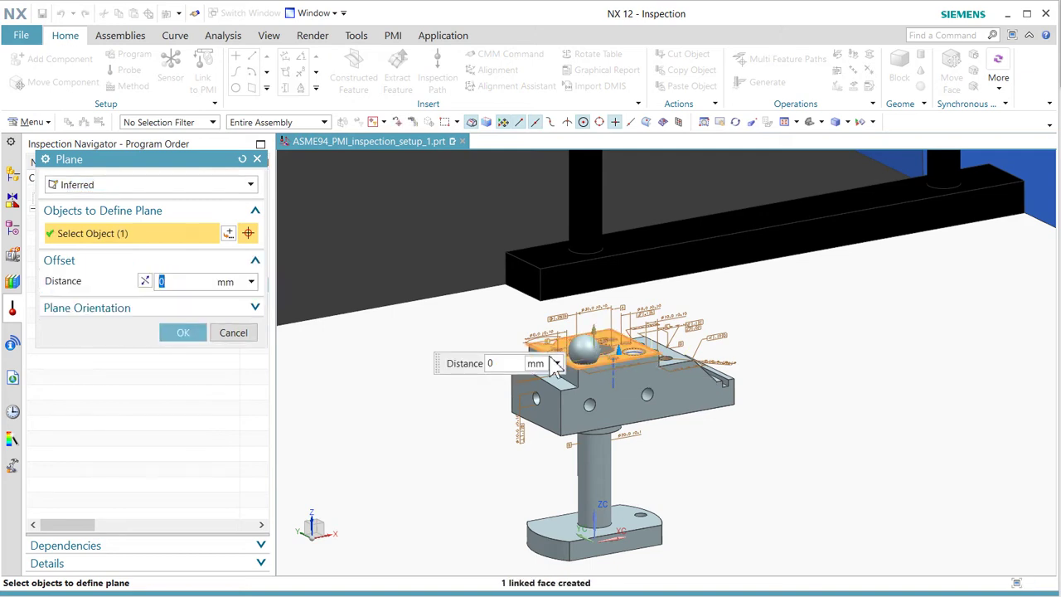
pyautogui.click(514, 364)
pyautogui.write('0')
pyautogui.press('Return')
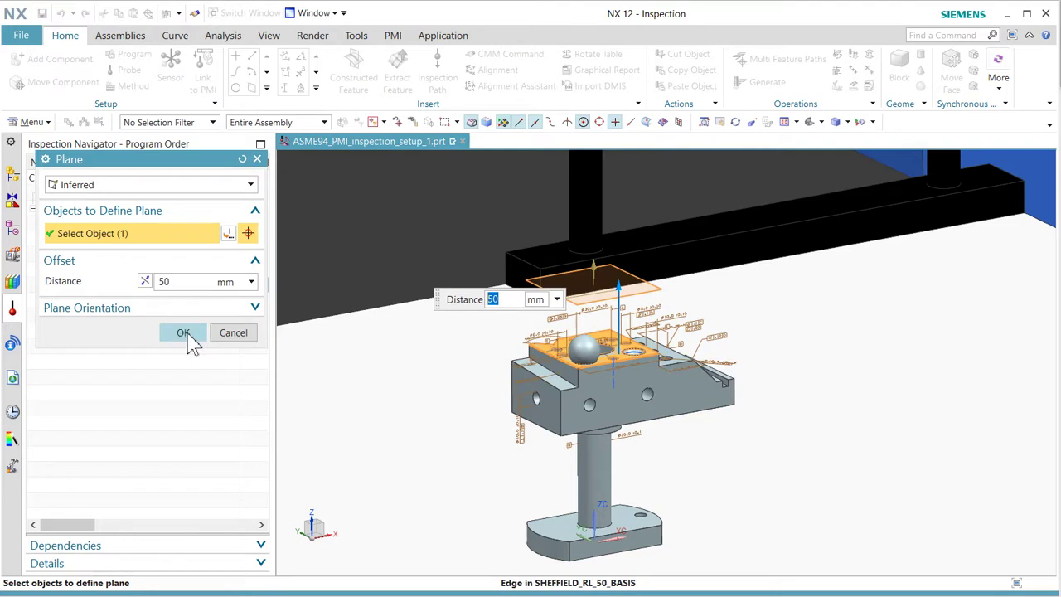
pyautogui.click(189, 335)
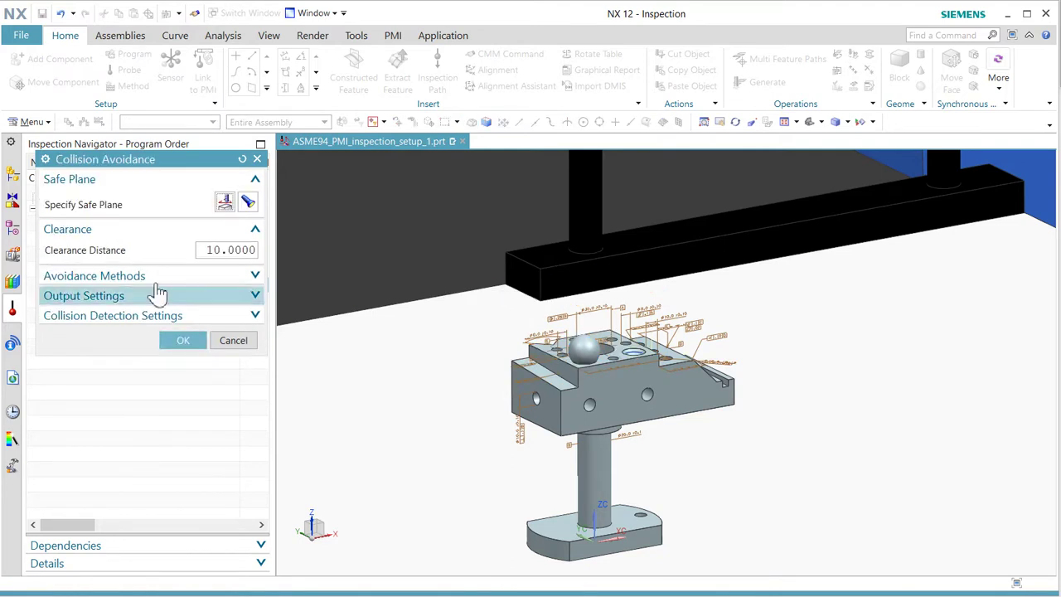
# Review the avoidance methods and collision detection settings, run collision avoidance on the inspection paths, and check its report.
pyautogui.click(142, 281)
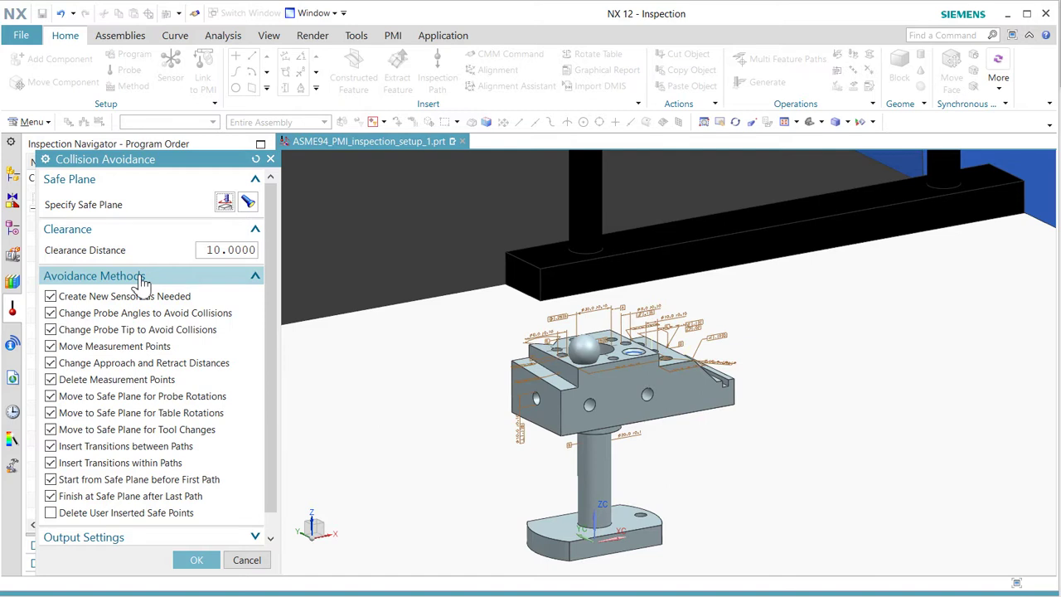
pyautogui.click(143, 281)
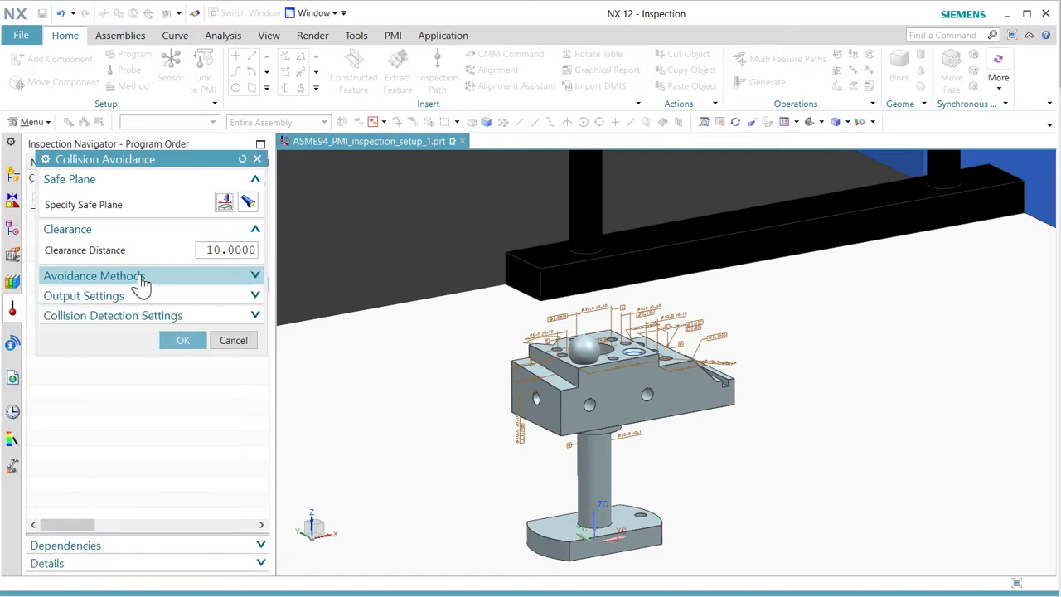
pyautogui.click(177, 320)
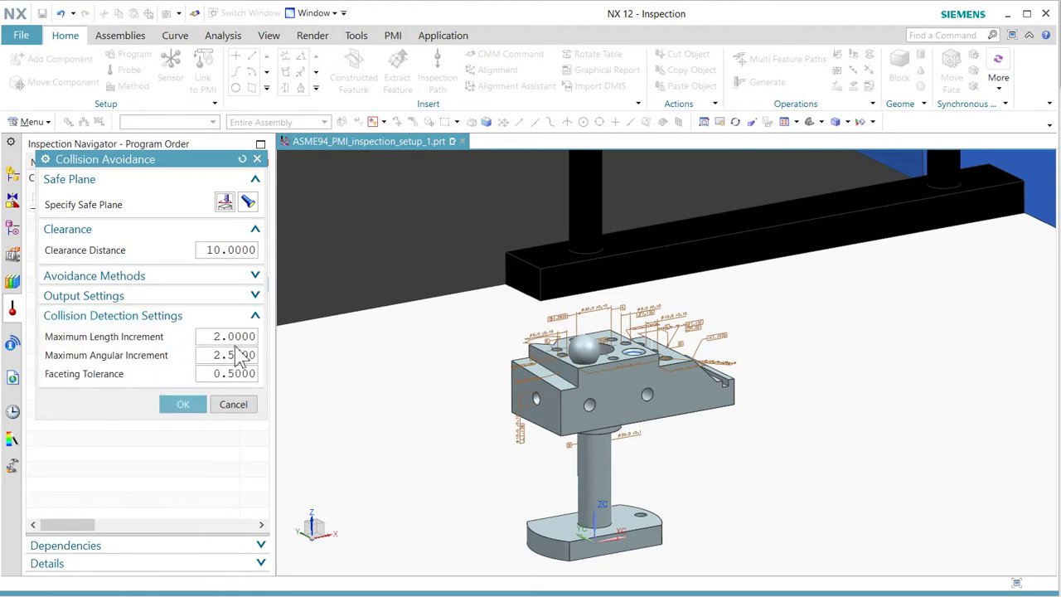
pyautogui.click(184, 404)
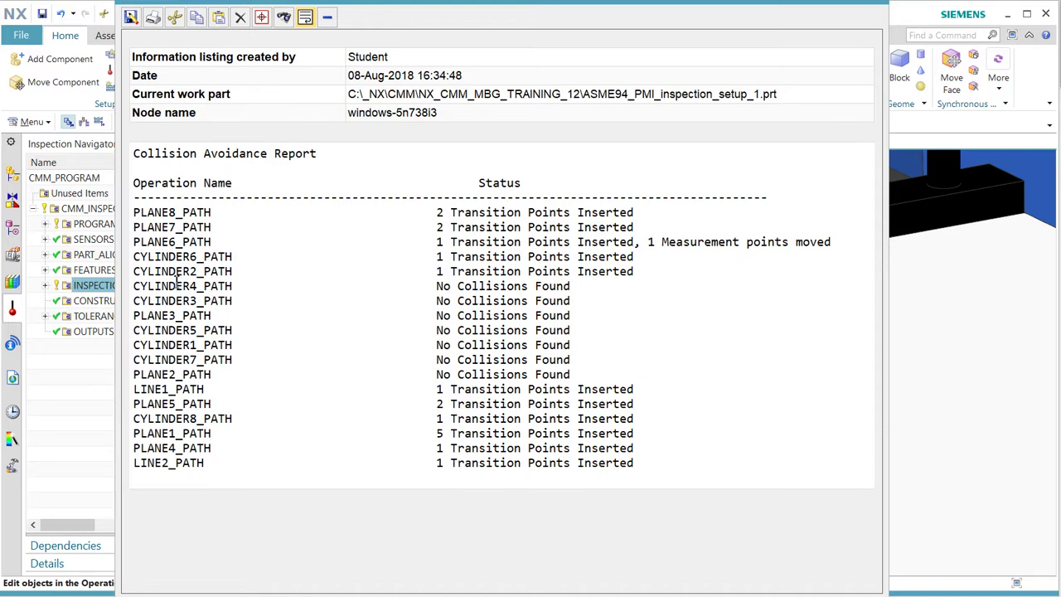
pyautogui.moveTo(137, 292); pyautogui.dragTo(581, 371)
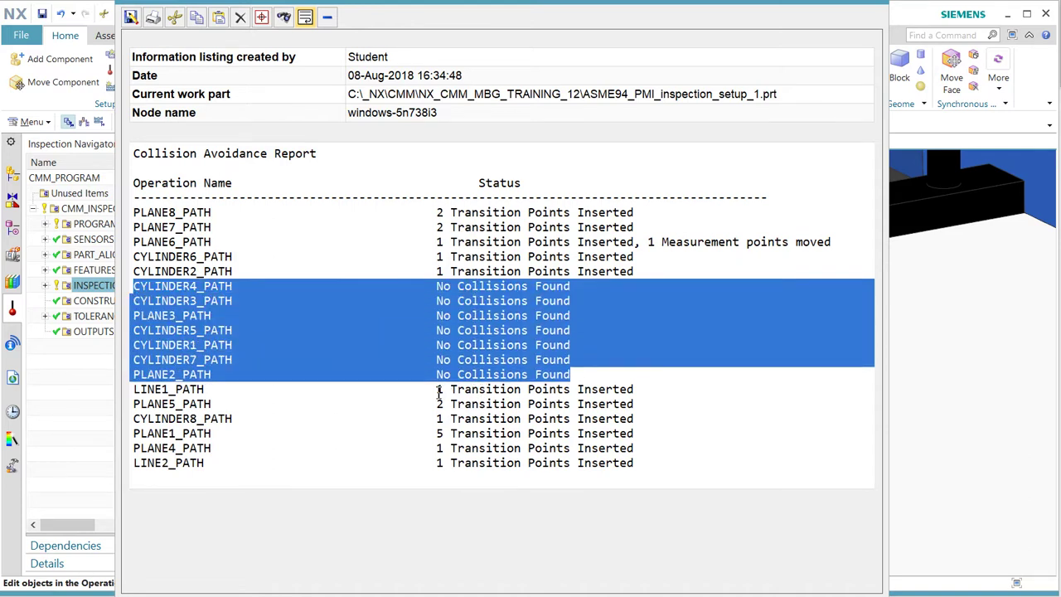
pyautogui.click(884, 9)
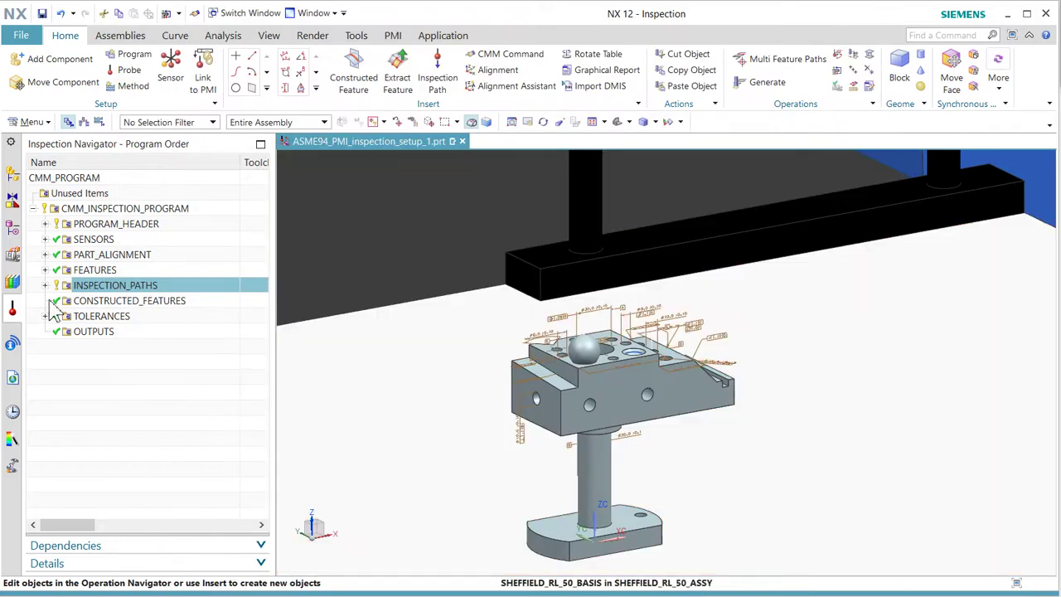
# Display PLANE1_PATH on the part and examine its moves around the holes and up to the safe plane.
pyautogui.click(45, 286)
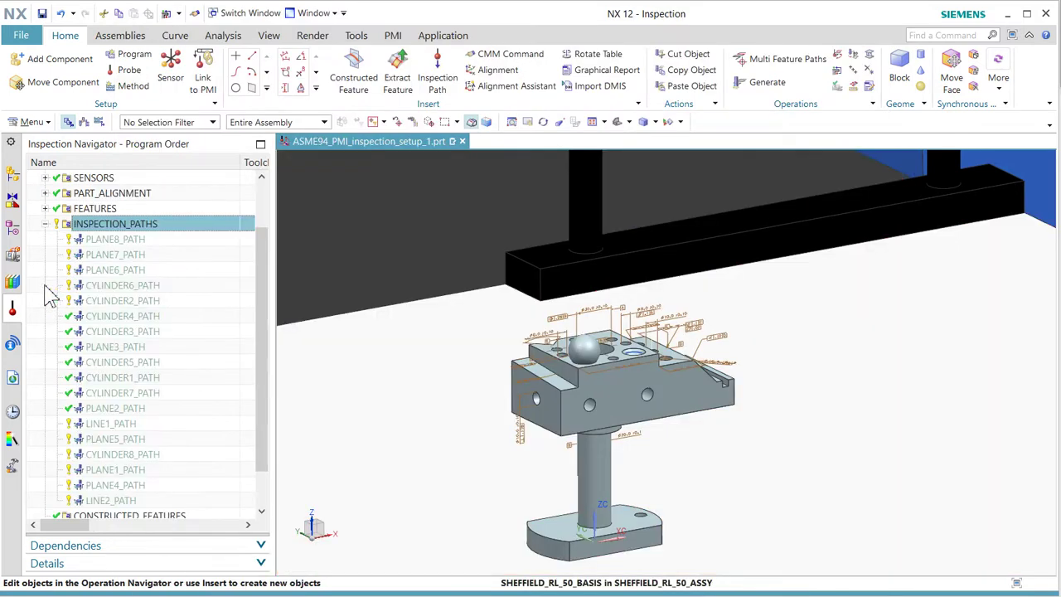
pyautogui.click(121, 470)
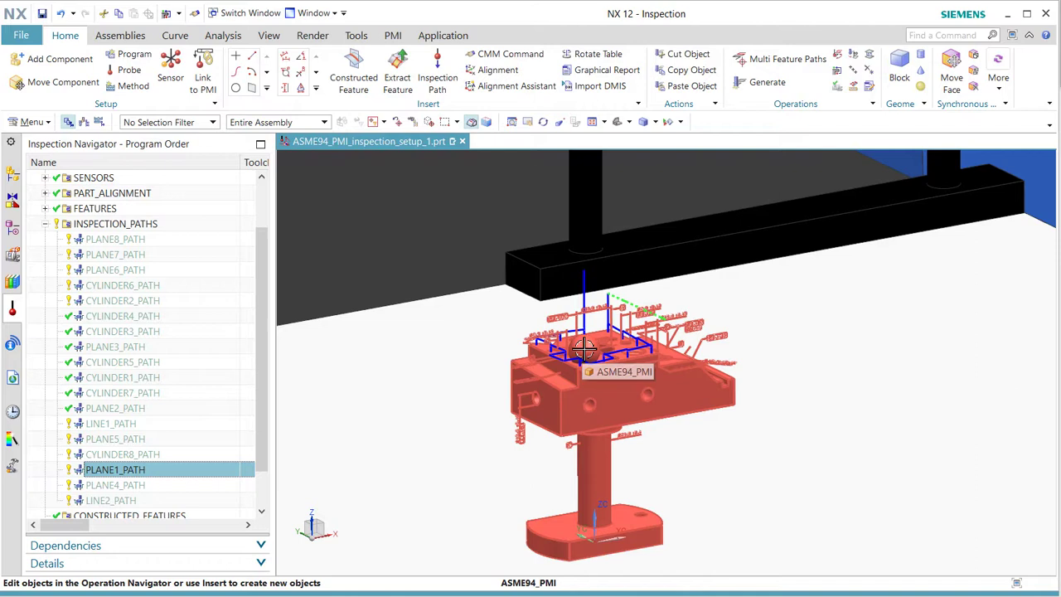
pyautogui.moveTo(585, 352); pyautogui.dragTo(584, 358, button='middle')
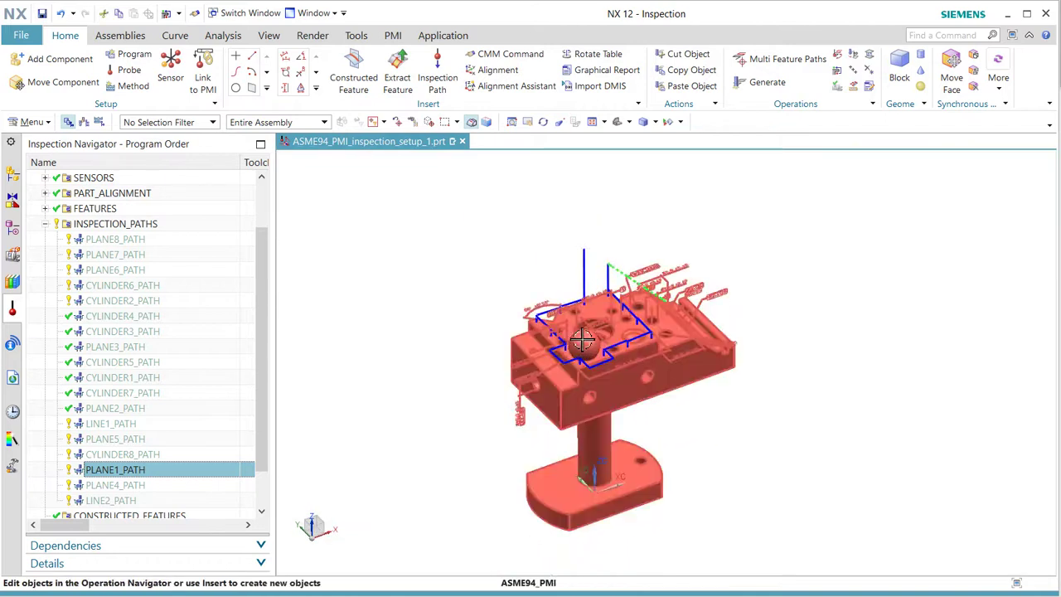
pyautogui.scroll(6, 618, 378)
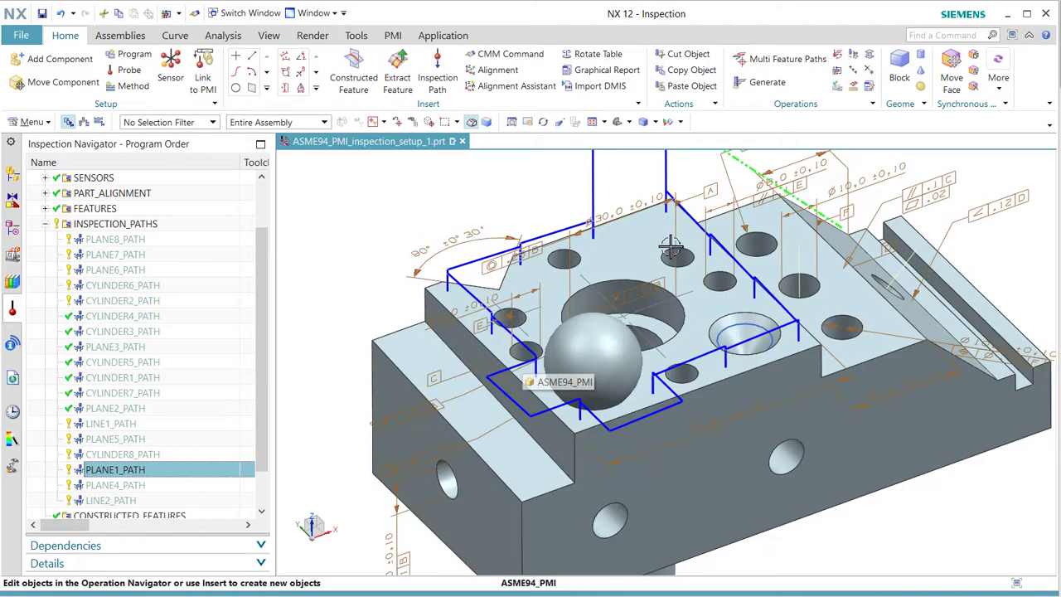
pyautogui.scroll(2, 260, 359)
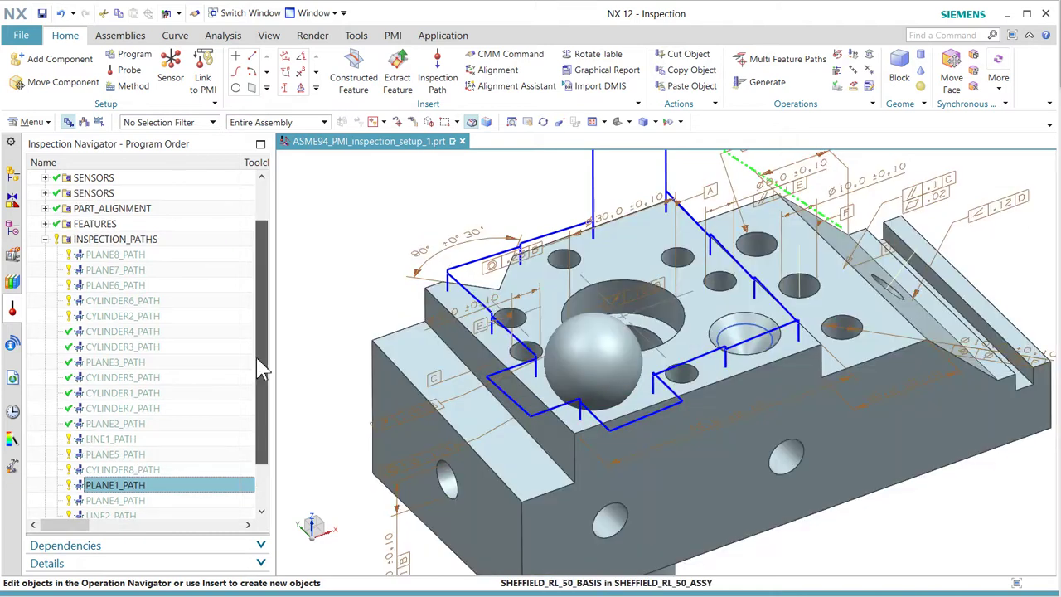
pyautogui.click(46, 285)
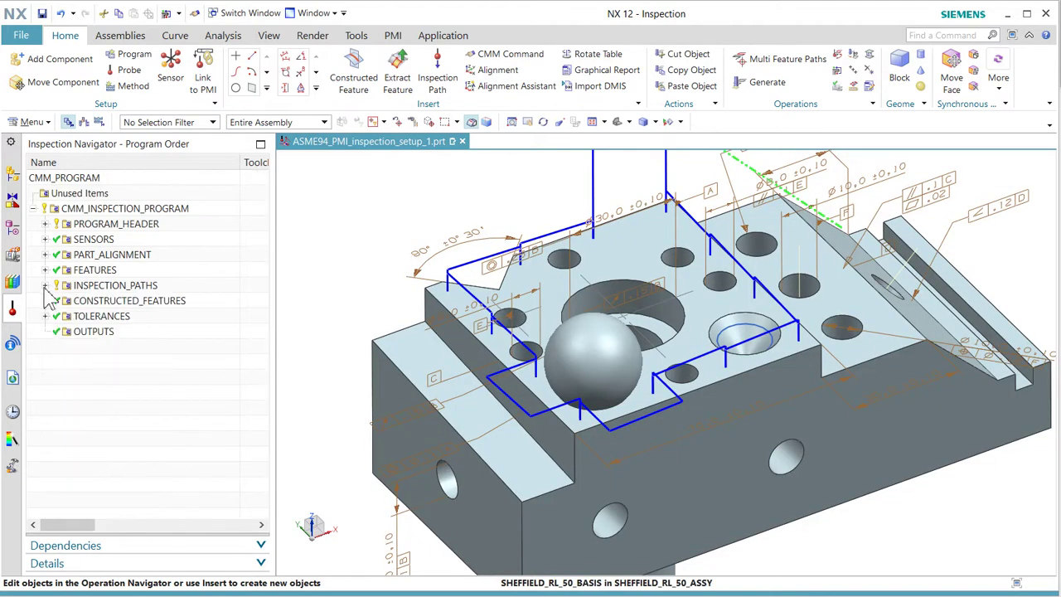
# Start the machine simulation for the whole CMM_INSPECTION_PROGRAM.
pyautogui.click(133, 208)
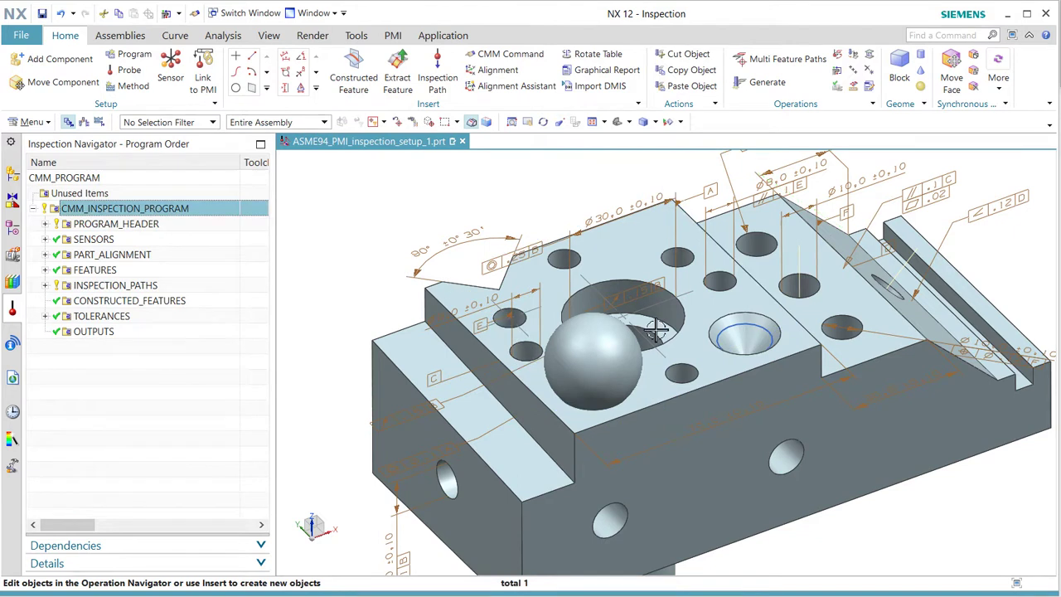
pyautogui.scroll(-3, 655, 330)
pyautogui.scroll(-3, 543, 287)
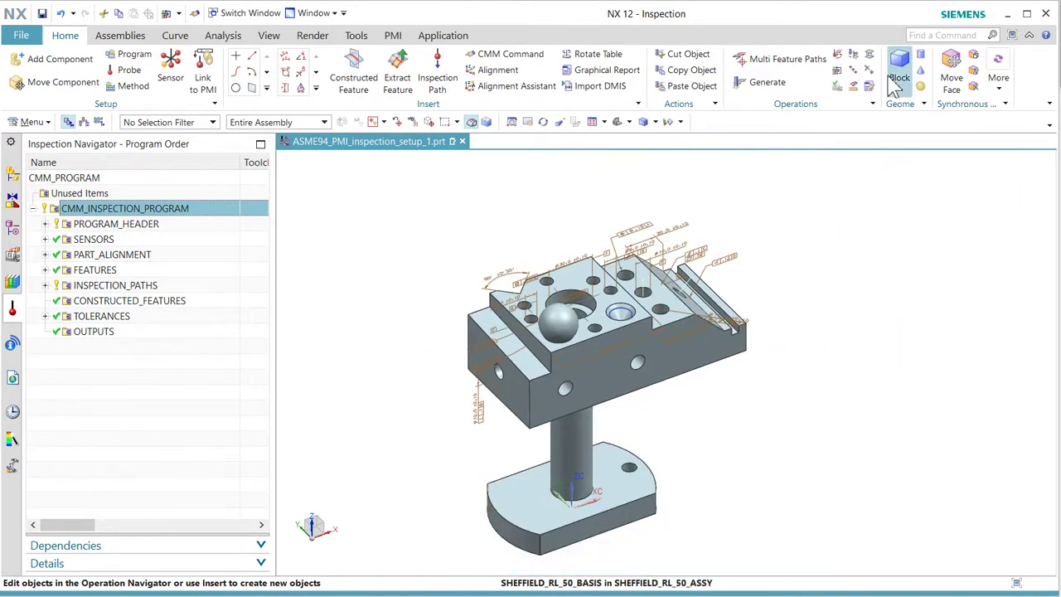
pyautogui.click(837, 86)
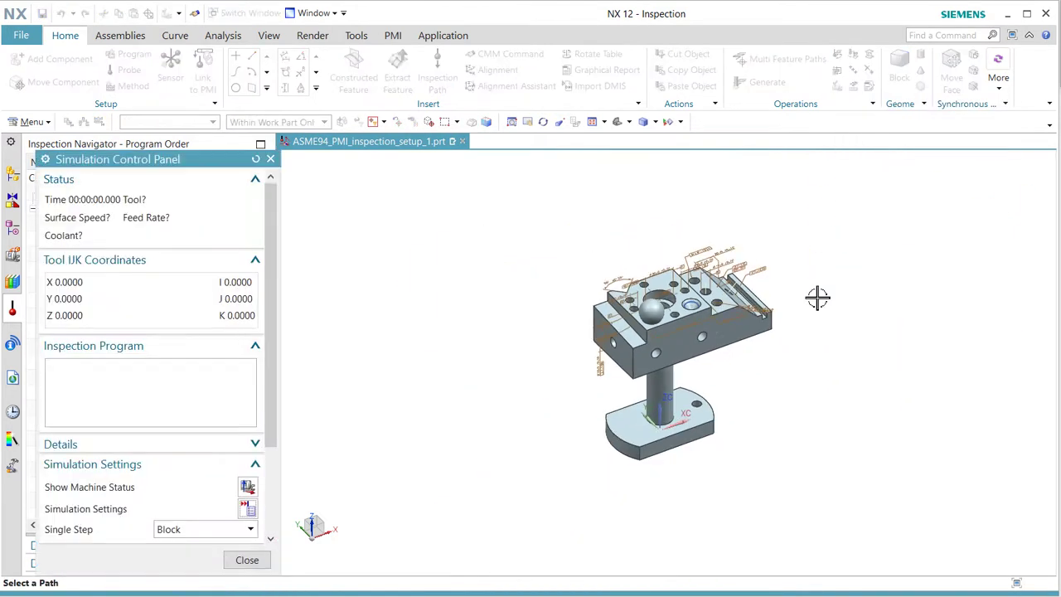
# Play the collision-avoided inspection simulation to the end of the program while watching the probe at the part, and close the simulation.
pyautogui.scroll(-5, 623, 379)
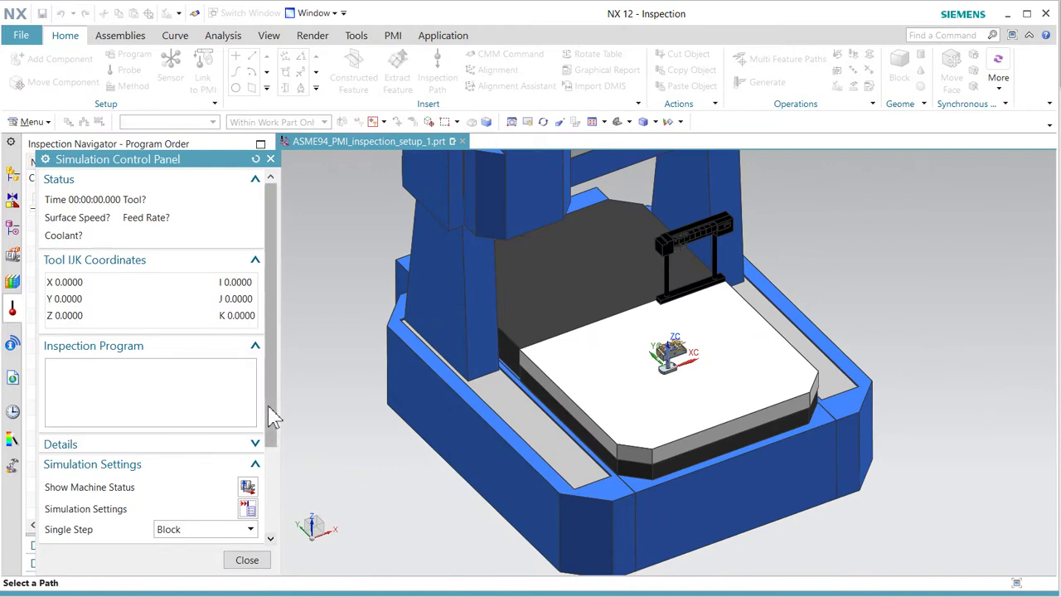
pyautogui.scroll(-3, 274, 414)
pyautogui.click(153, 506)
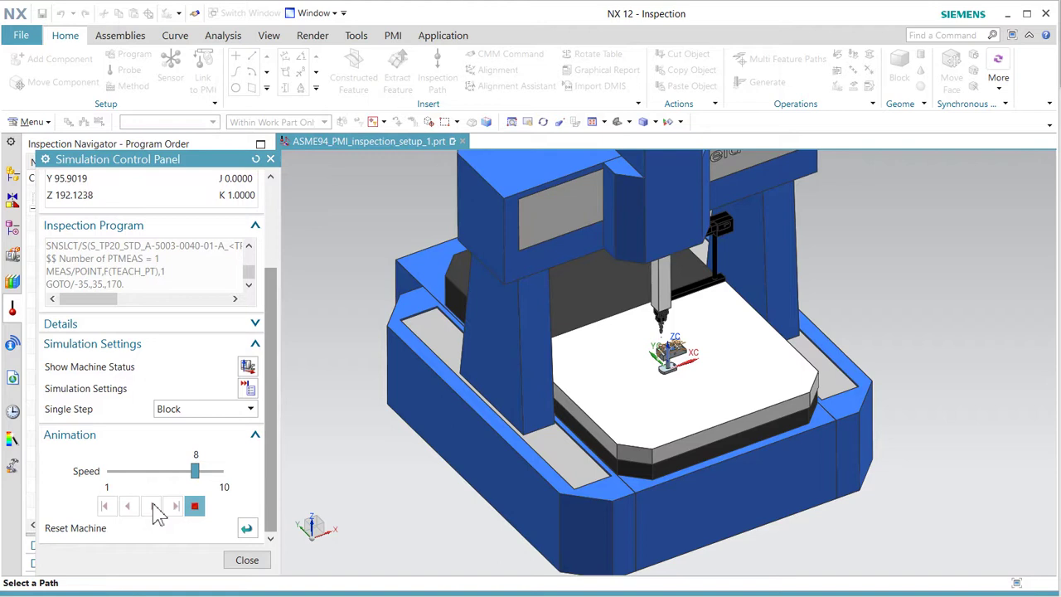
pyautogui.scroll(5, 672, 364)
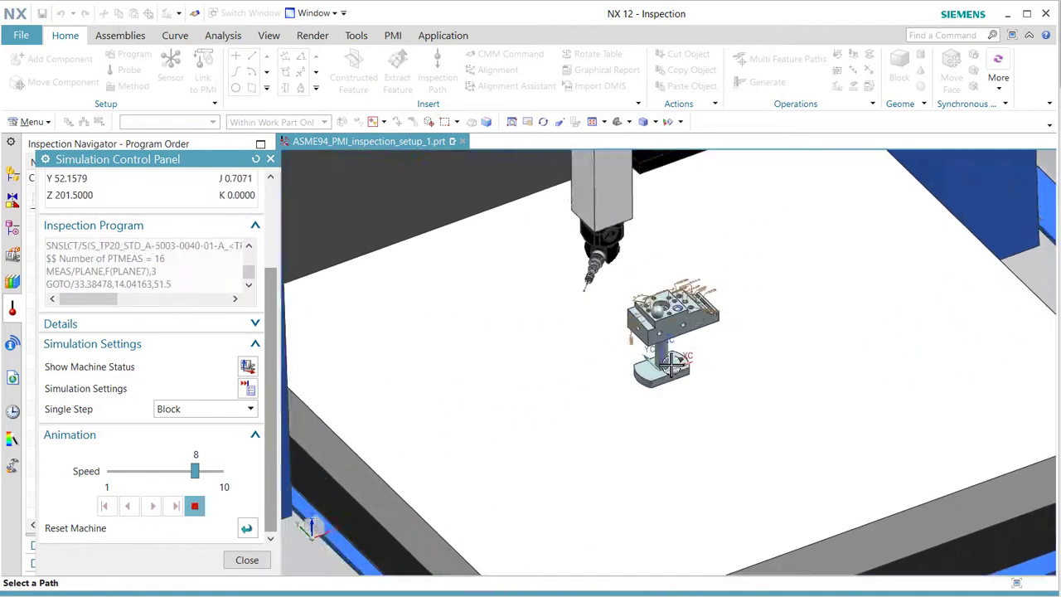
pyautogui.scroll(3, 672, 365)
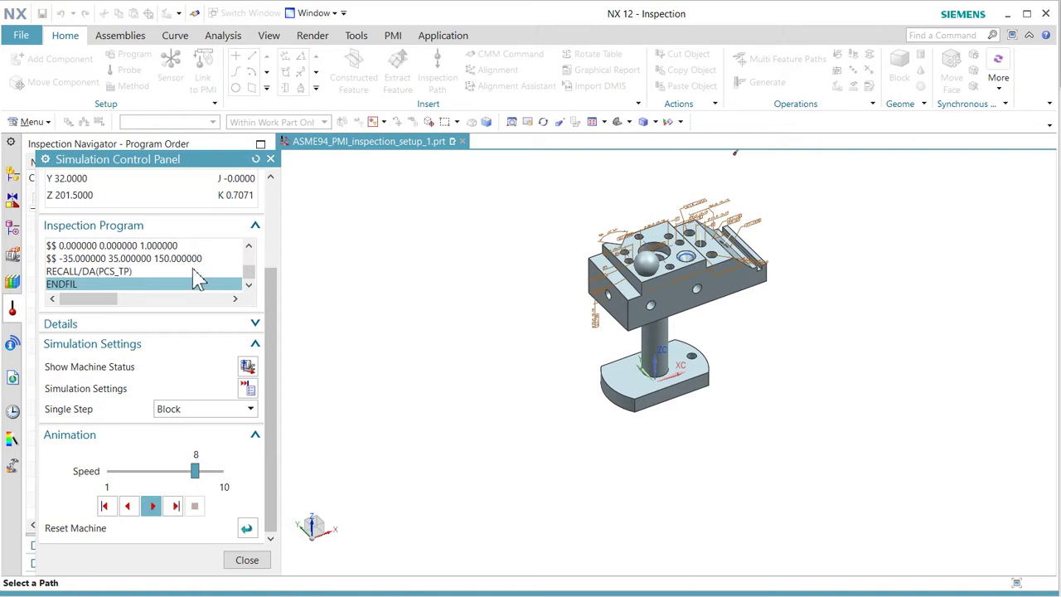
pyautogui.moveTo(249, 275); pyautogui.dragTo(252, 299)
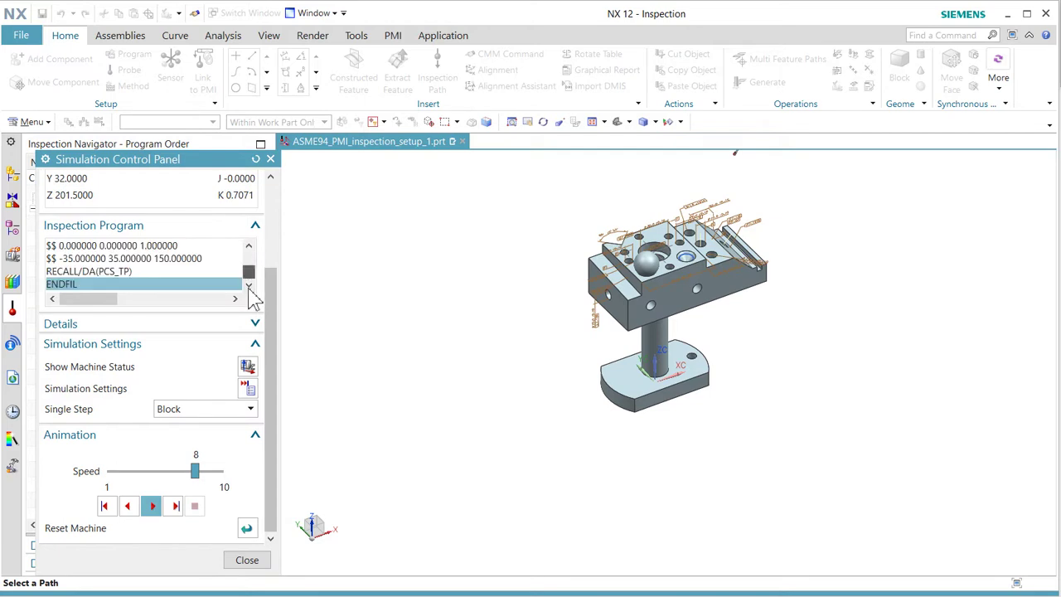
pyautogui.click(247, 561)
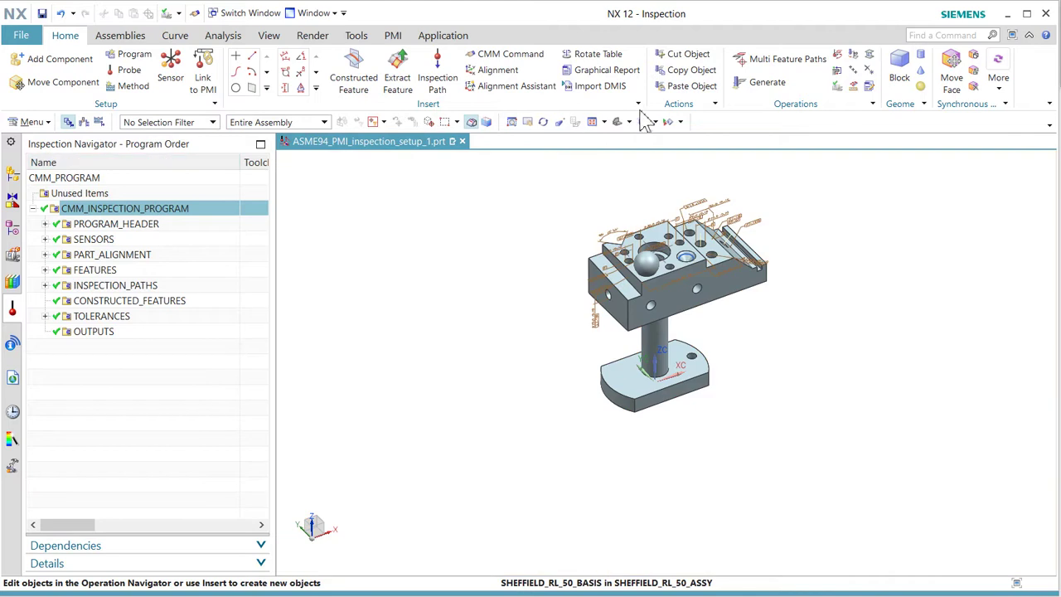
# Post-process CMM_INSPECTION_PROGRAM to DMIS output and review the feature definitions in the generated listing.
pyautogui.click(854, 55)
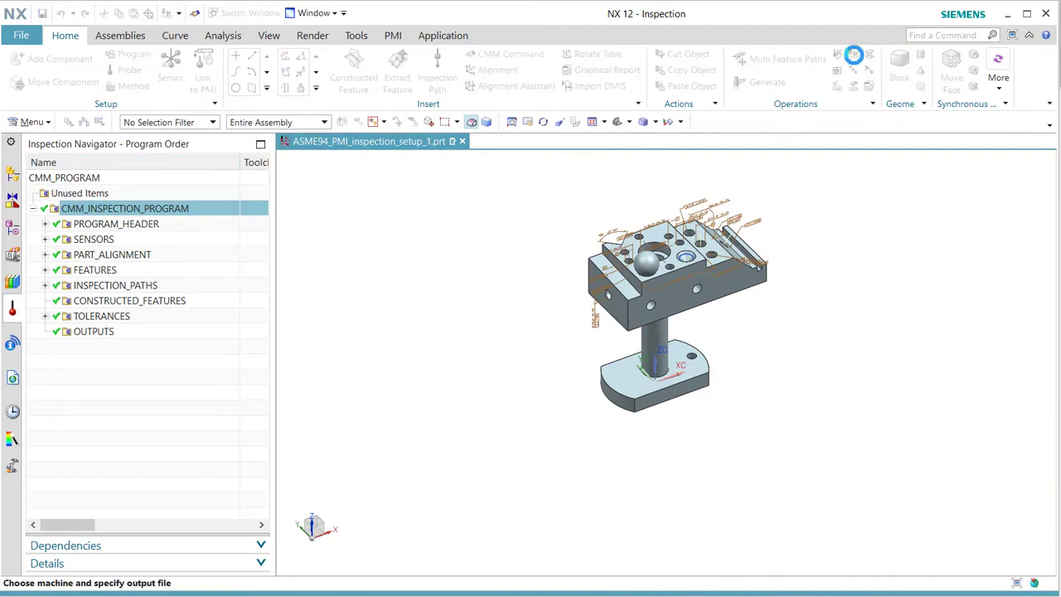
pyautogui.middleClick(433, 222)
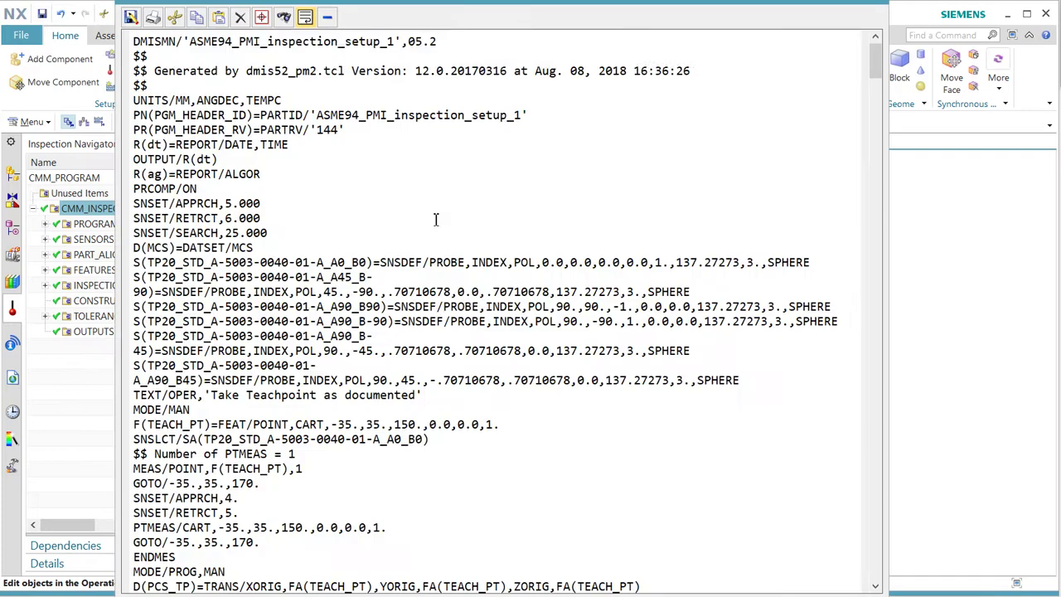
pyautogui.scroll(-20, 436, 219)
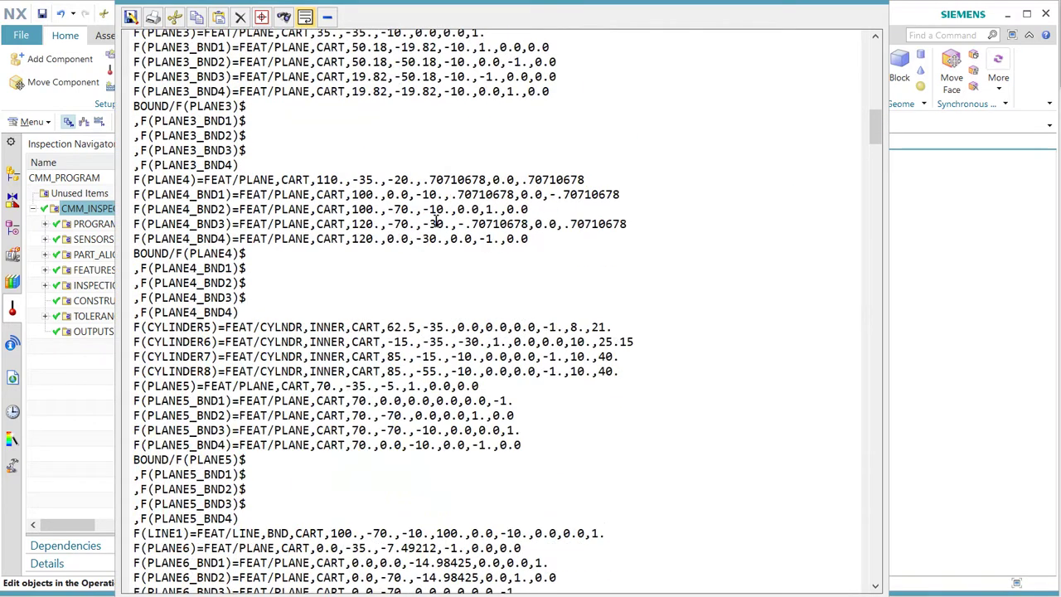
pyautogui.scroll(-2, 435, 222)
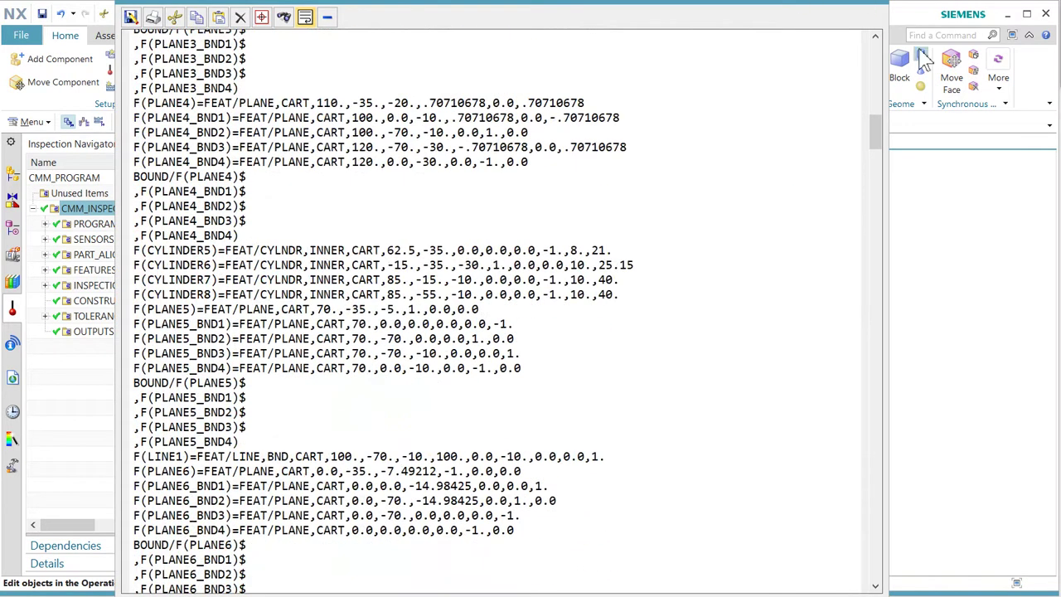